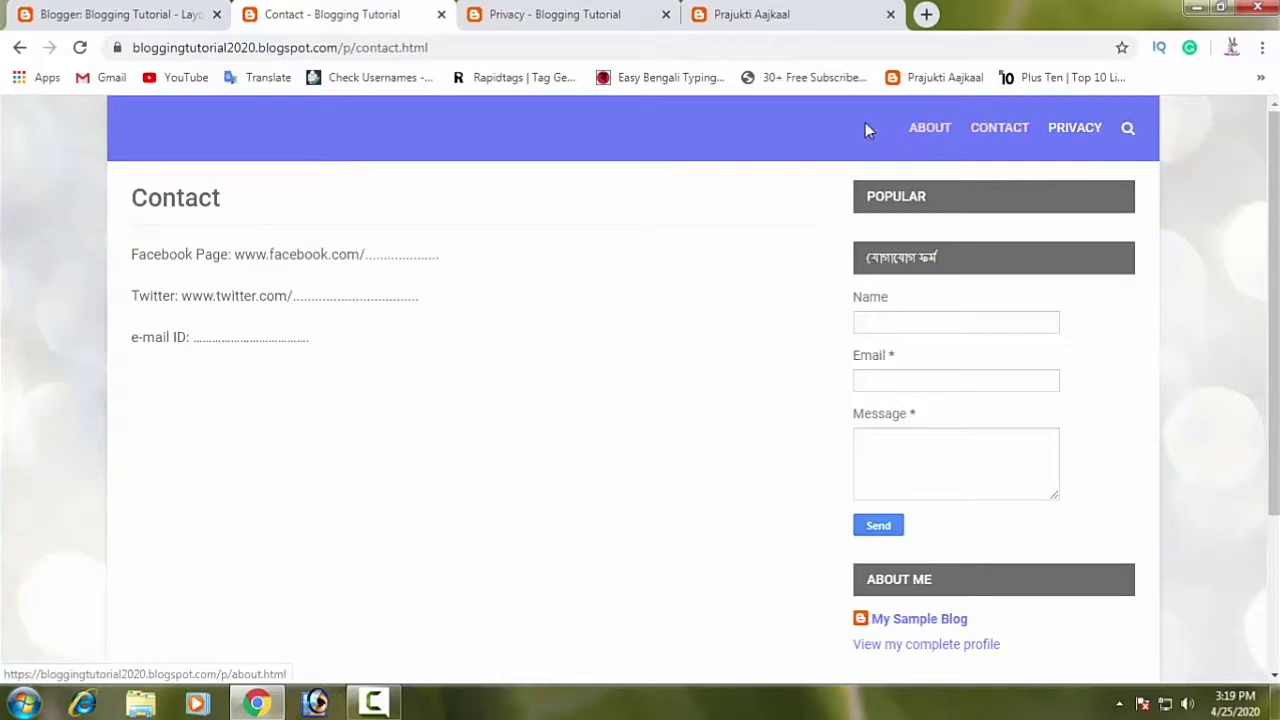
Step: Compare the layout's Favicon, Logo and Main Menu sections with the header of the Prajukti Aajkaal site
click(70, 12)
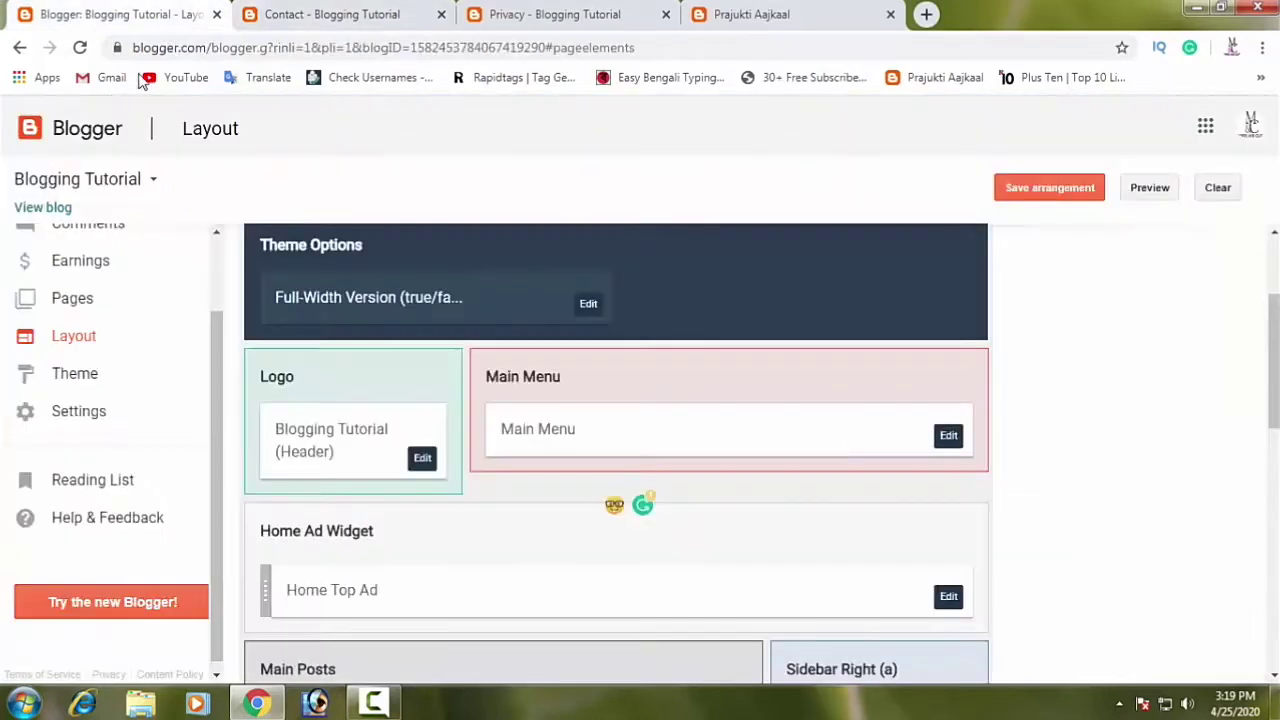
scroll(614, 368, up, 2)
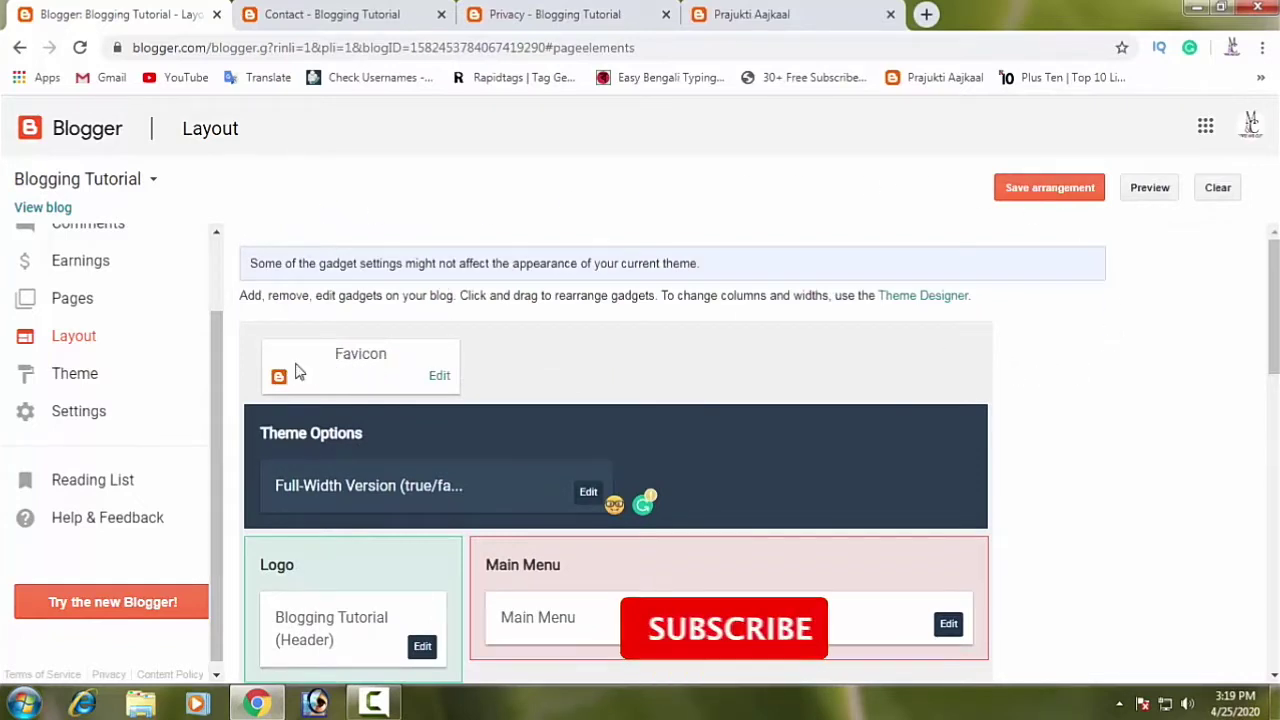
click(740, 14)
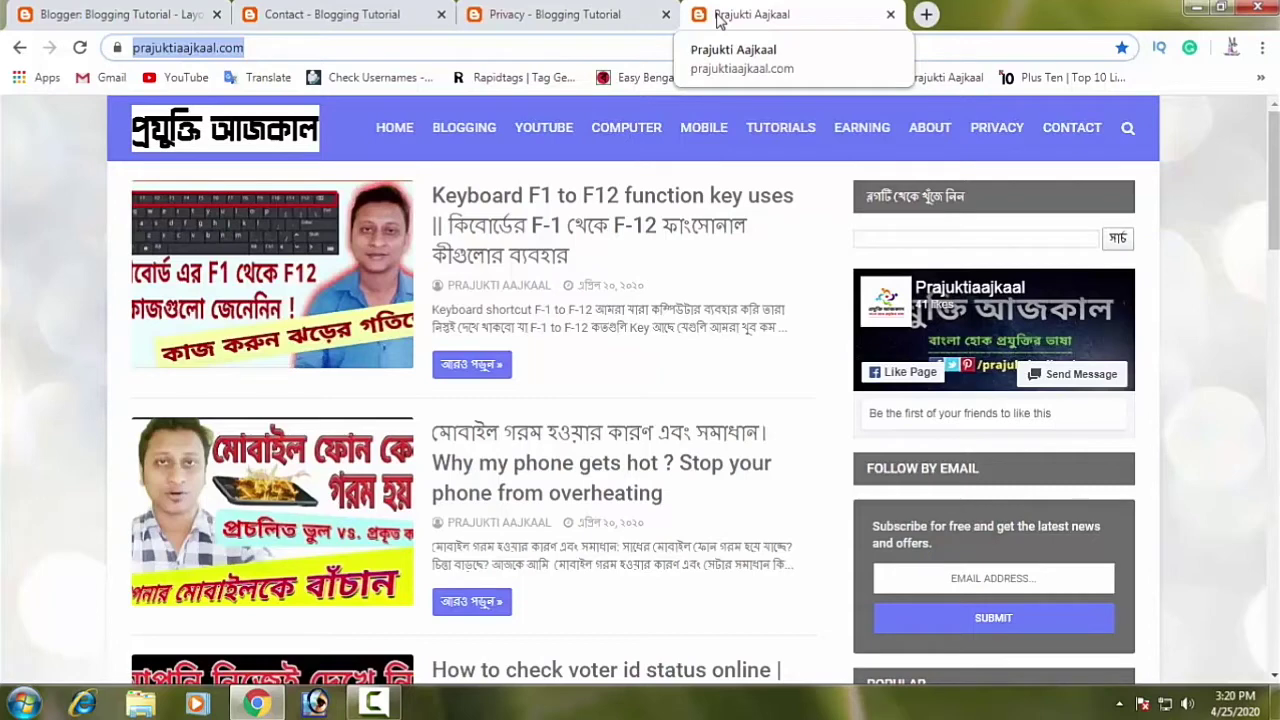
click(386, 12)
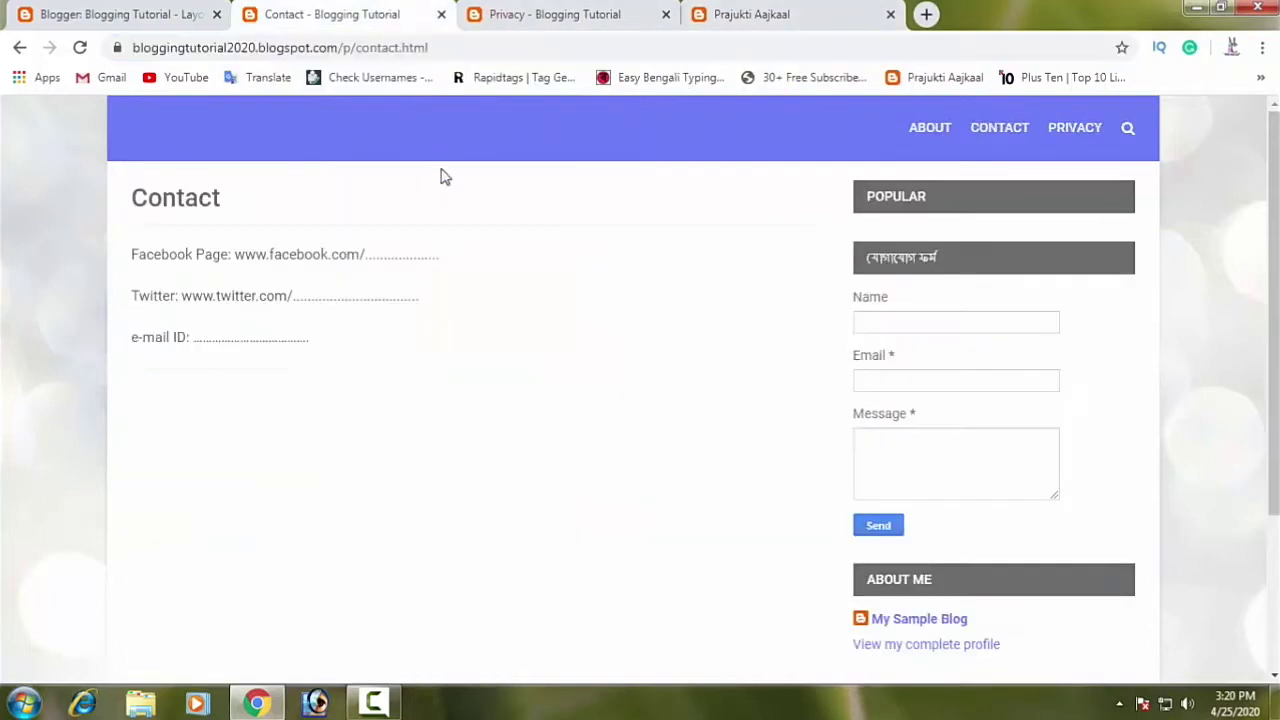
click(145, 12)
scroll(580, 357, down, 2)
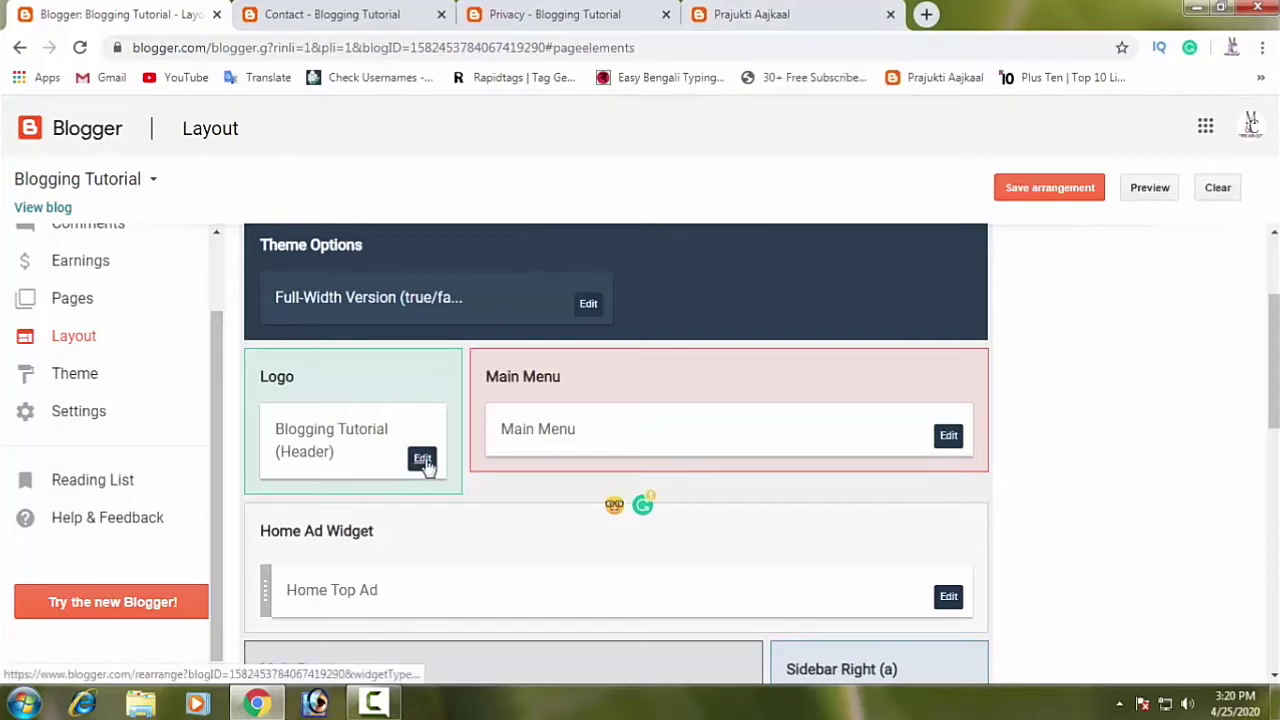
click(806, 12)
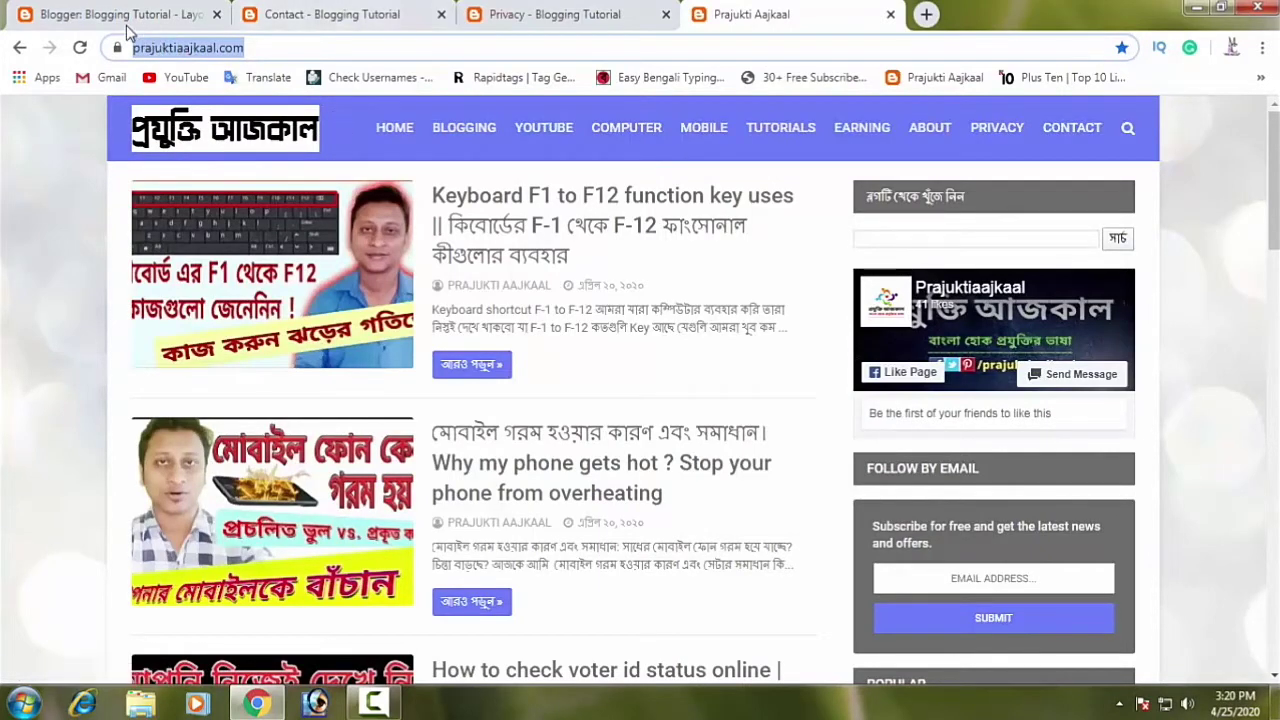
click(125, 27)
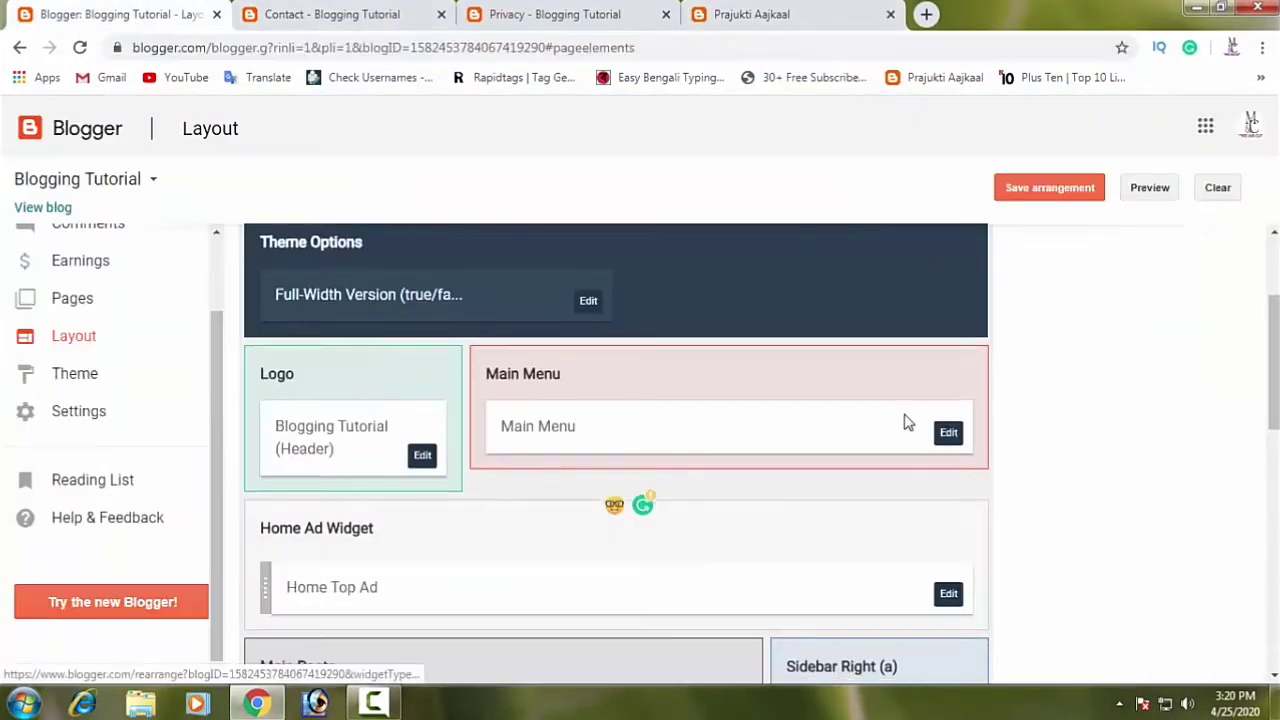
Step: Review the Home Ad Widget, Main Posts and Sidebar Right gadgets in the blog layout, dismissing the Windows color scheme dialog
scroll(580, 280, down, 2)
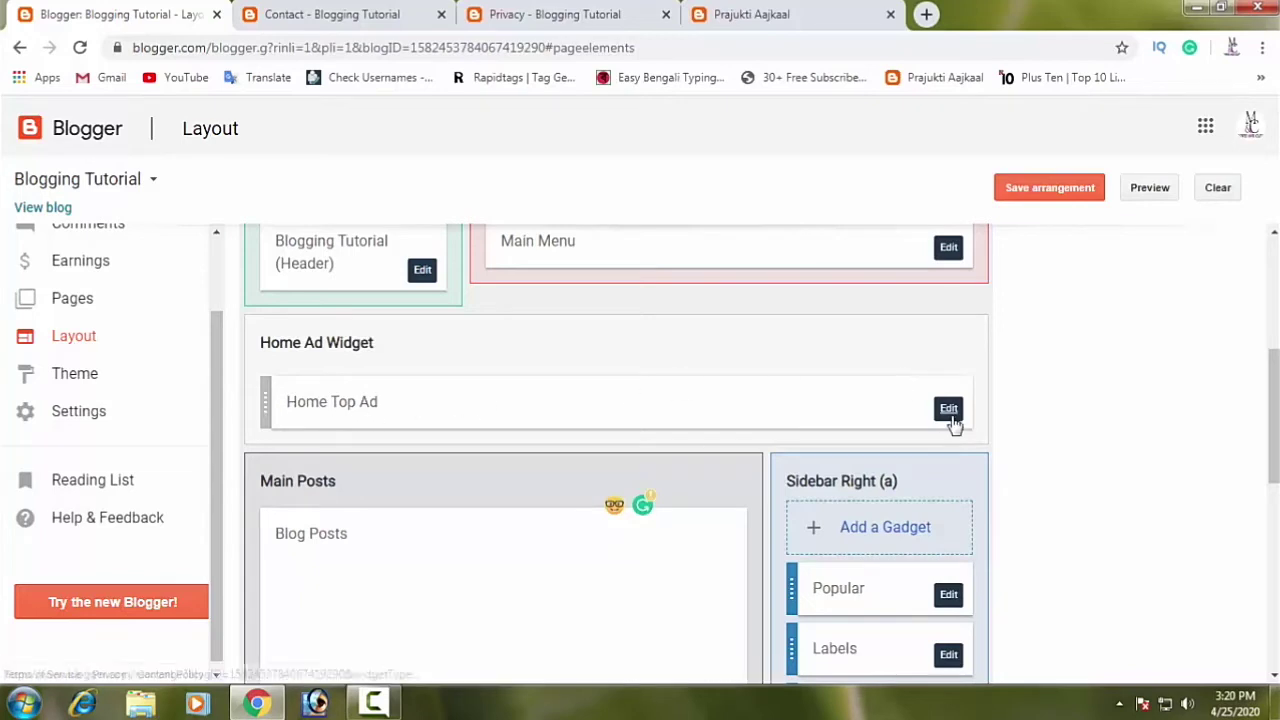
scroll(554, 374, down, 2)
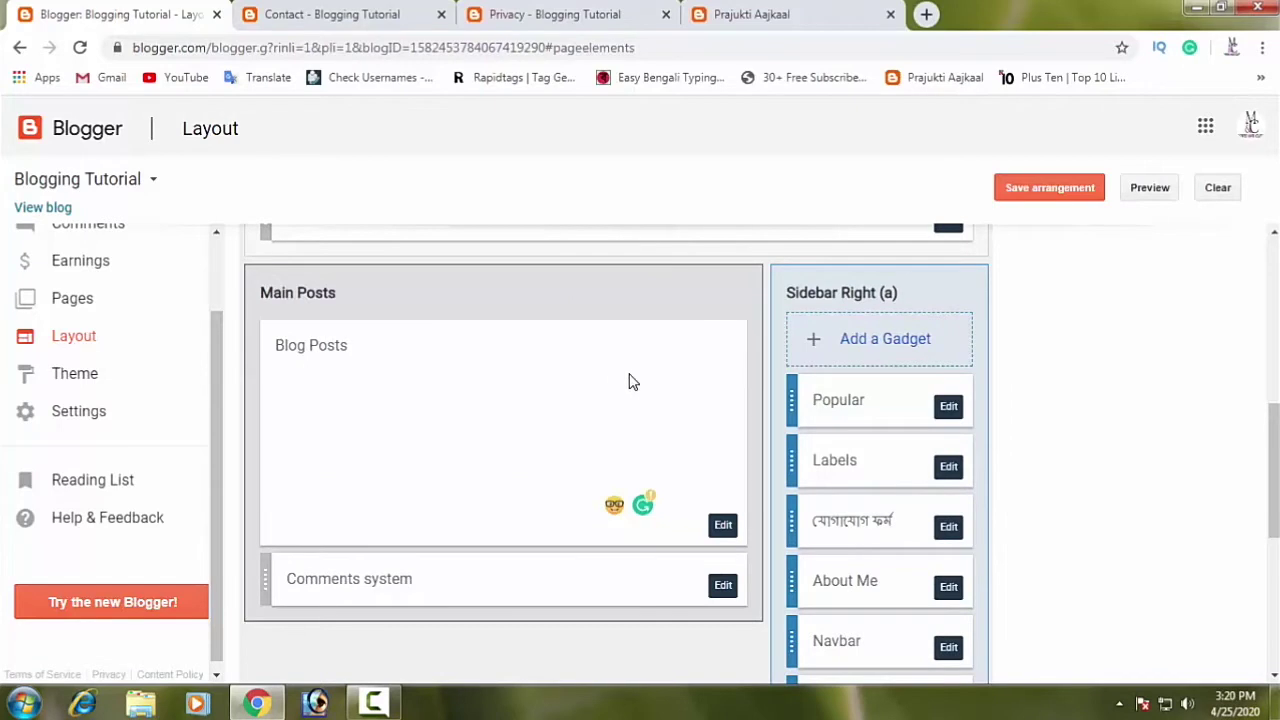
scroll(631, 380, down, 2)
scroll(411, 314, up, 2)
scroll(891, 349, down, 1)
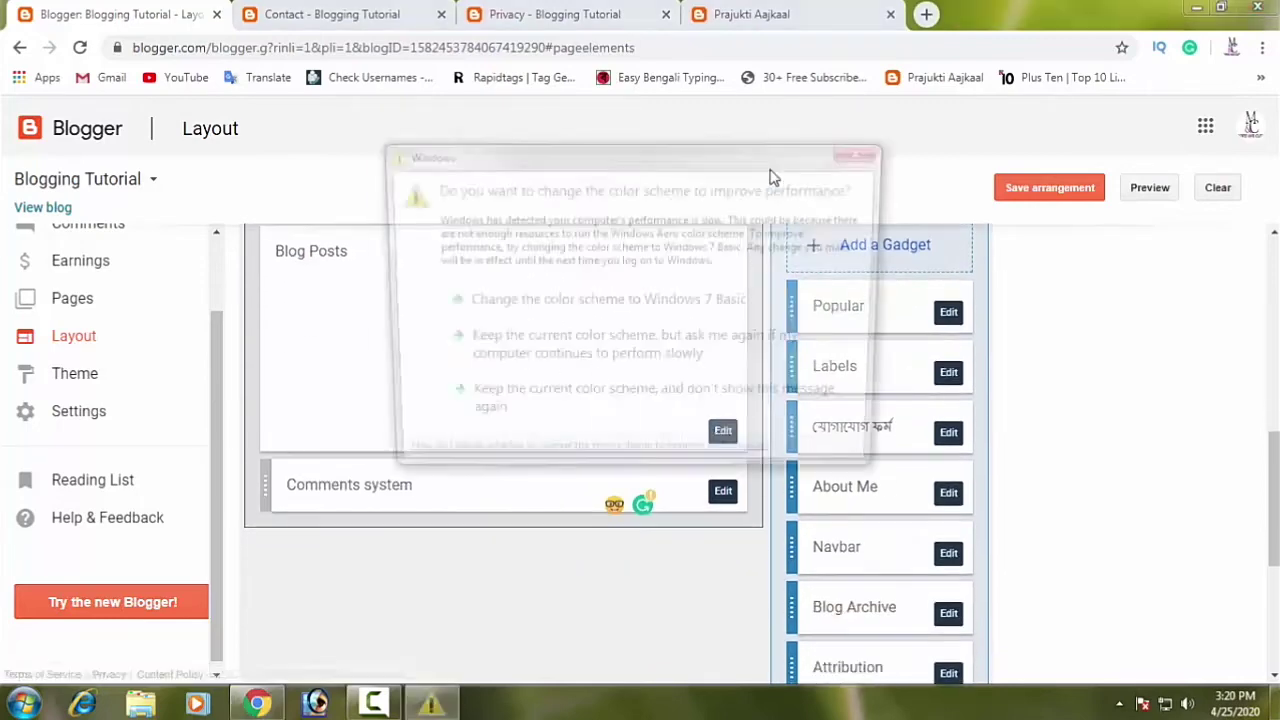
click(864, 150)
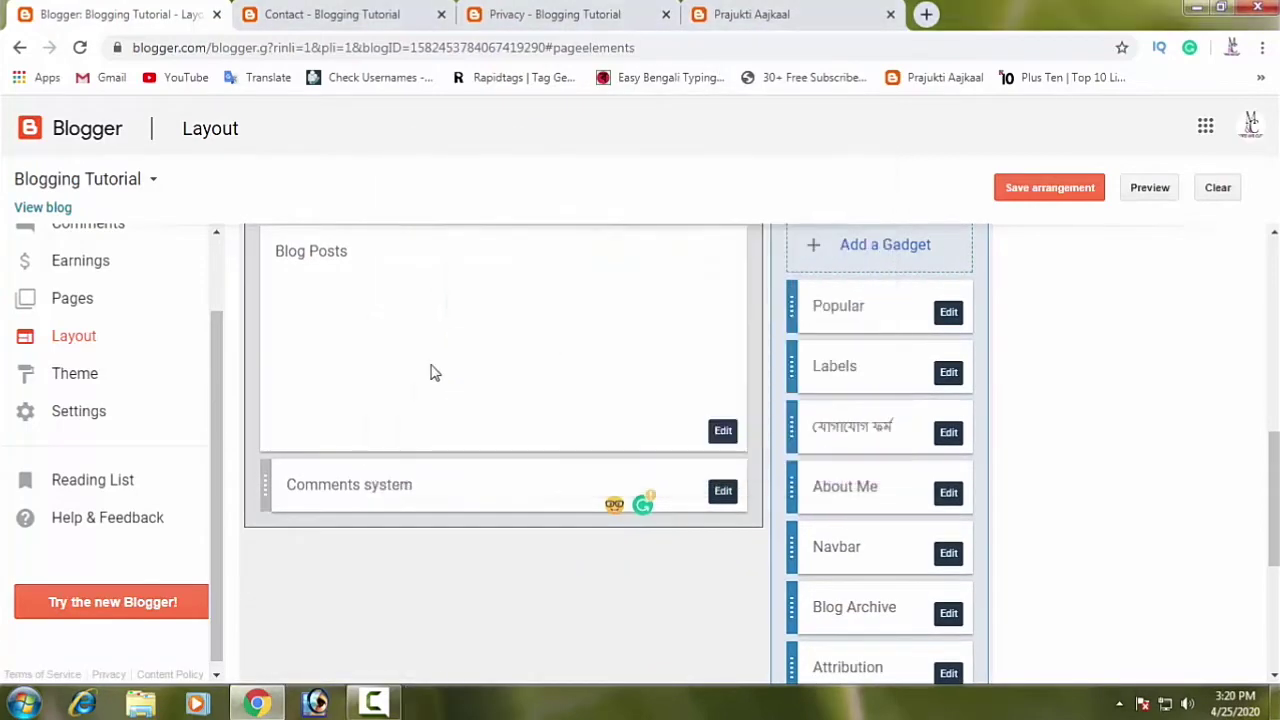
scroll(493, 390, up, 1)
scroll(493, 390, up, 1)
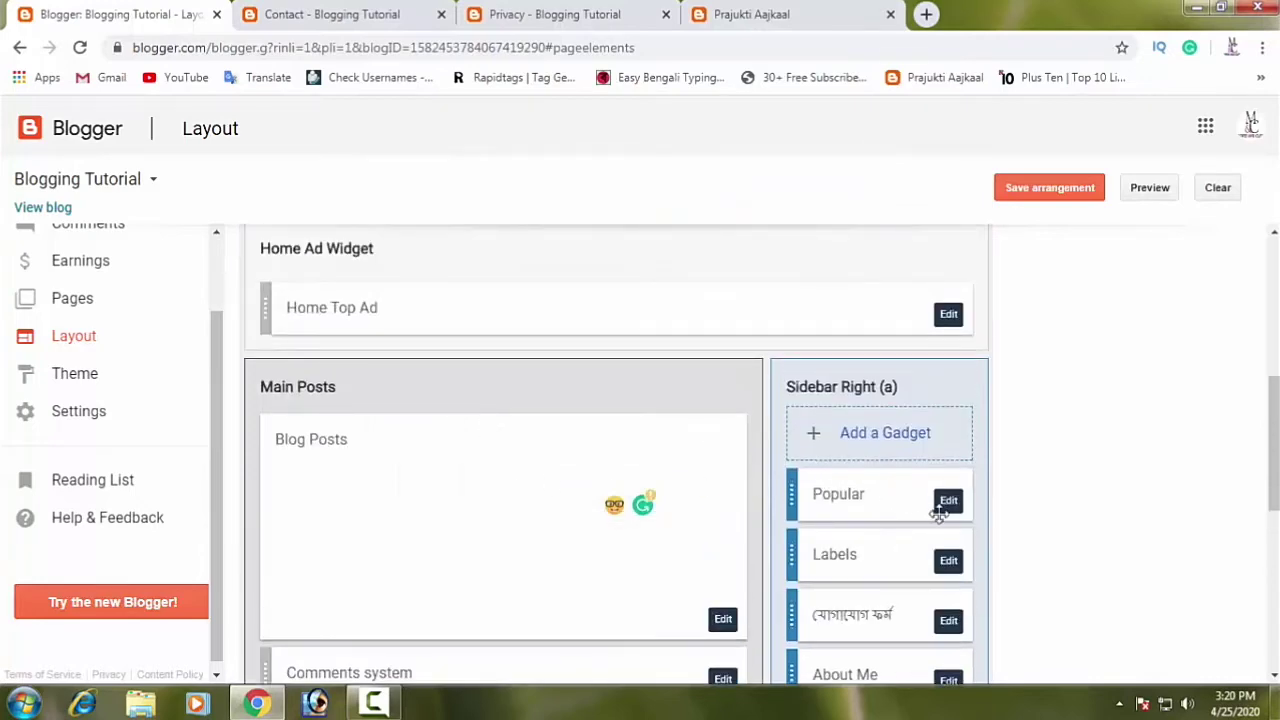
Step: Compare the sidebar's Popular gadget in the layout with the Prajukti Aajkaal site and the blog's Contact page
click(754, 20)
scroll(880, 415, down, 4)
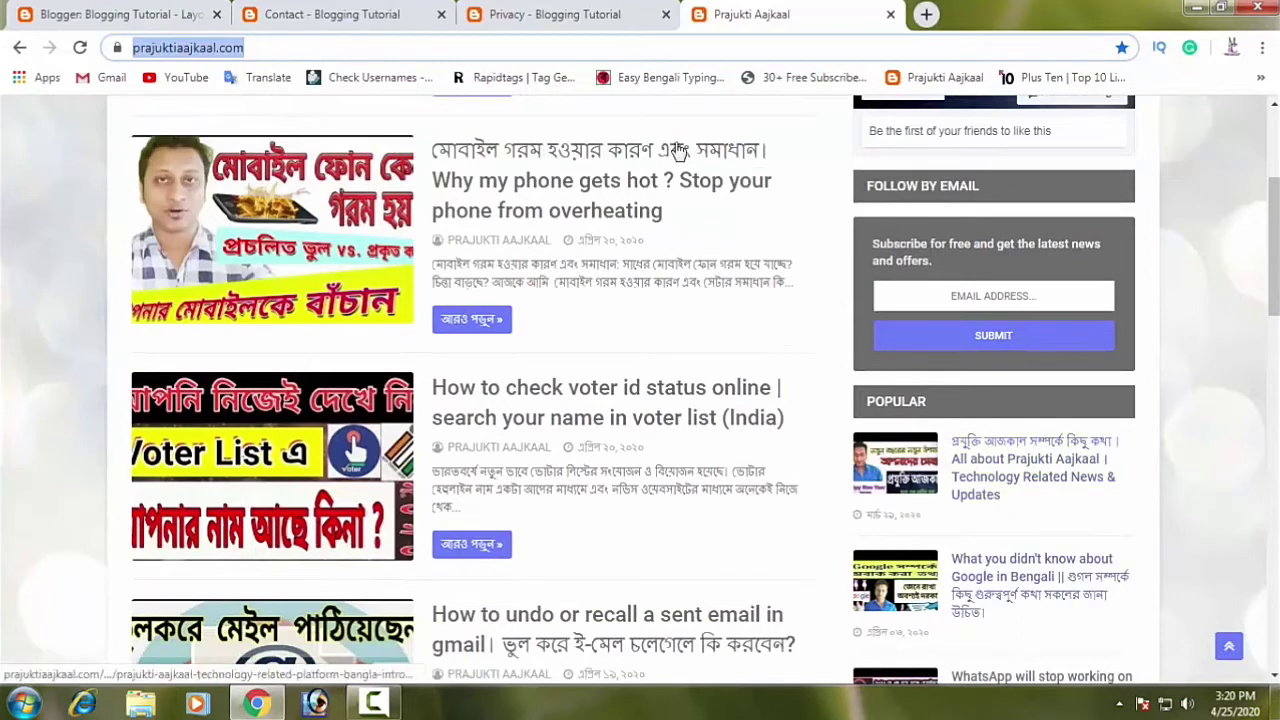
click(183, 22)
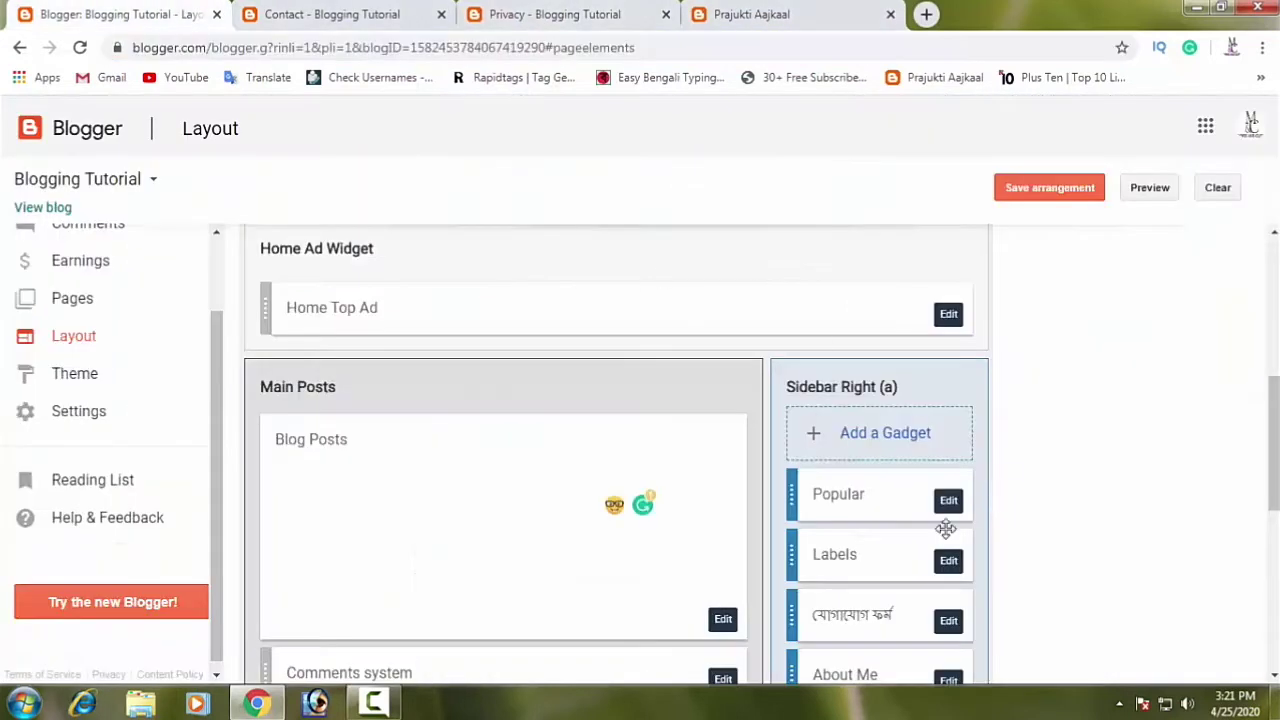
scroll(883, 528, down, 2)
click(338, 14)
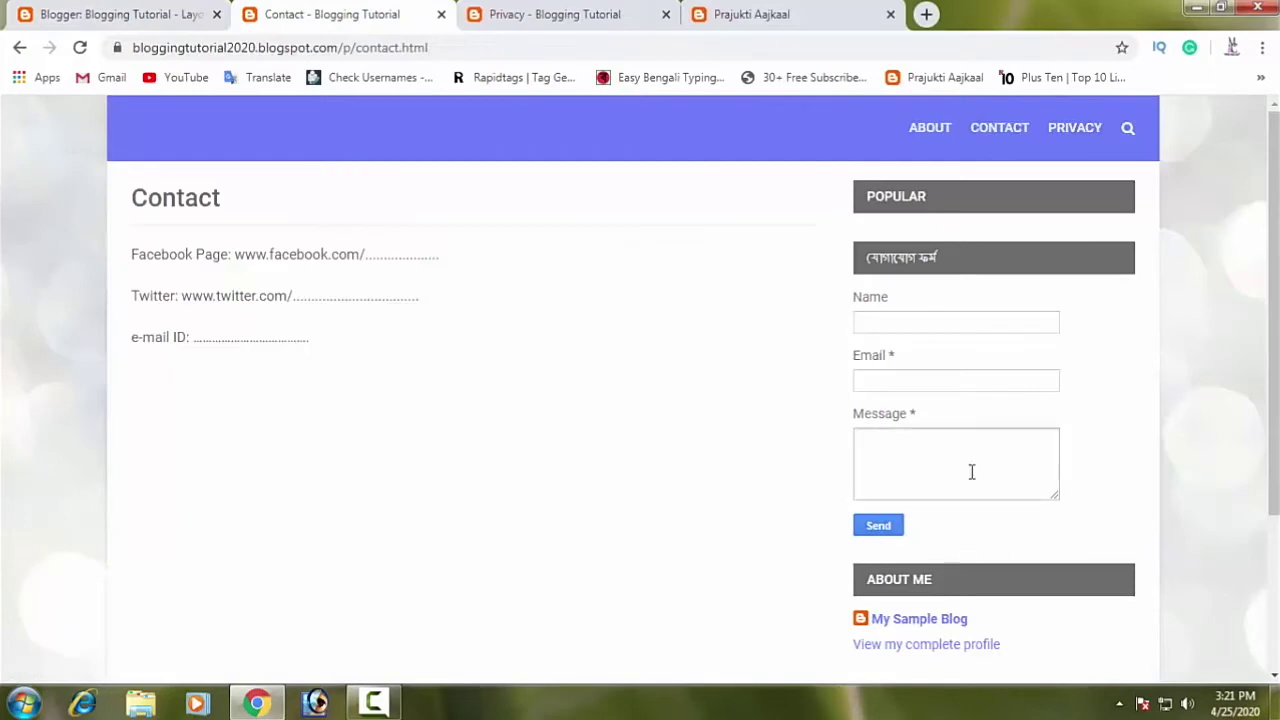
click(738, 10)
click(369, 10)
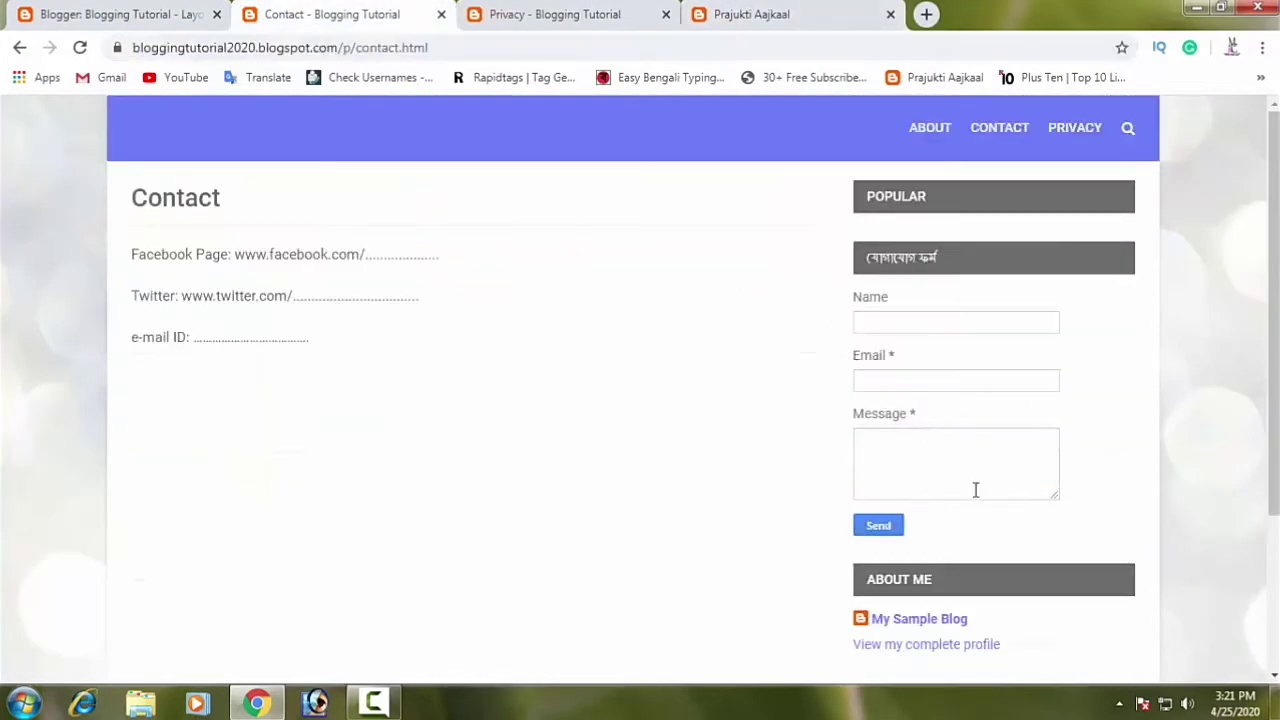
click(163, 12)
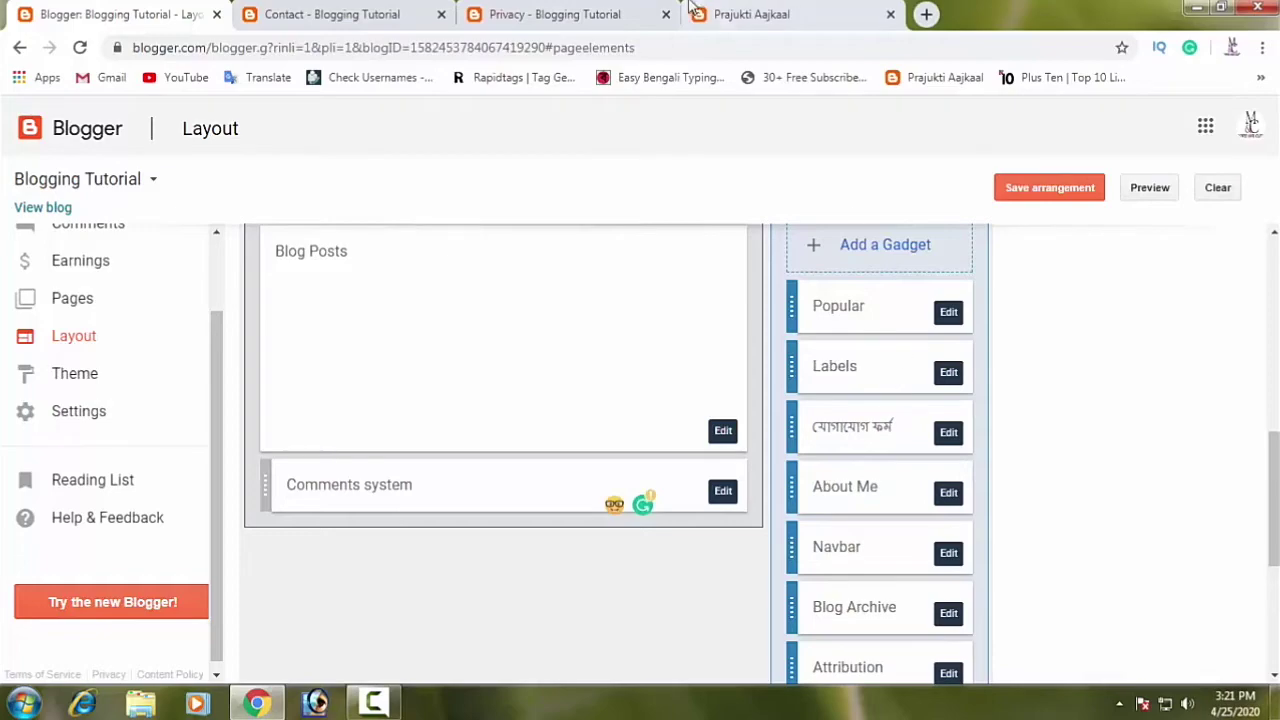
Step: Examine the Labels section in the Prajukti Aajkaal sidebar and compare it with the blog's Contact page and layout gadgets
click(750, 14)
scroll(966, 510, down, 5)
scroll(967, 507, down, 3)
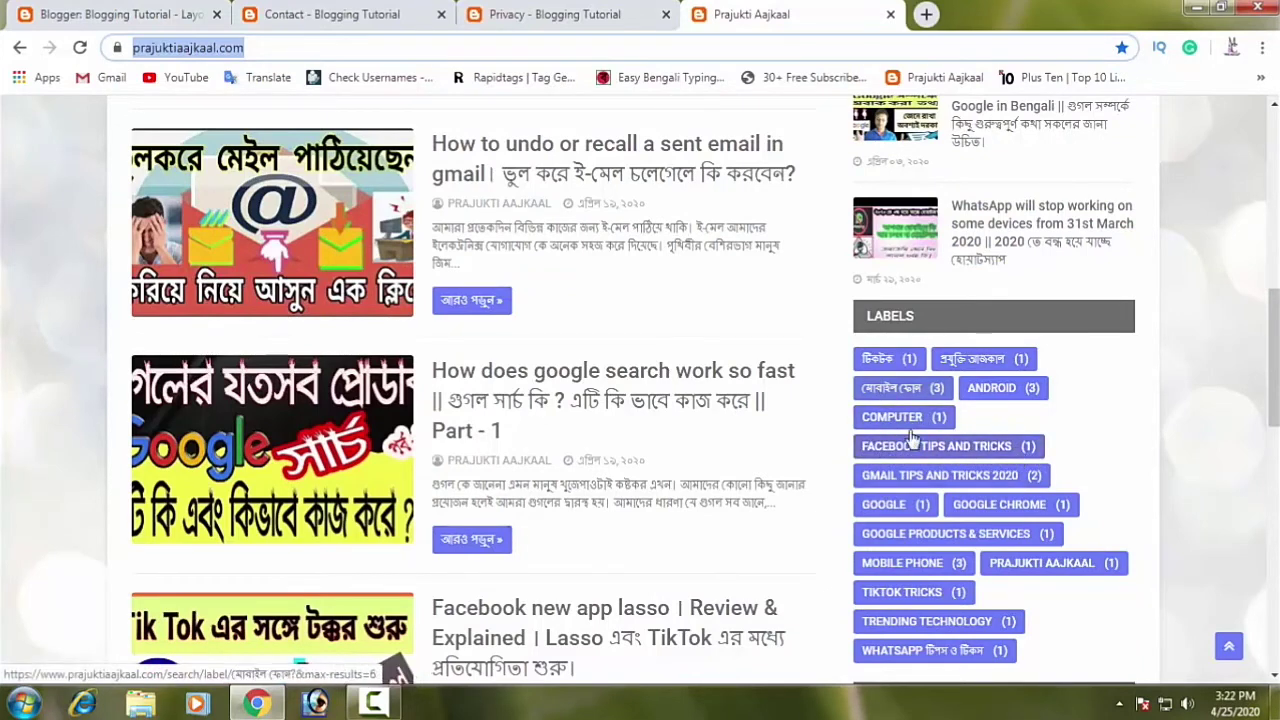
scroll(912, 440, up, 4)
click(375, 12)
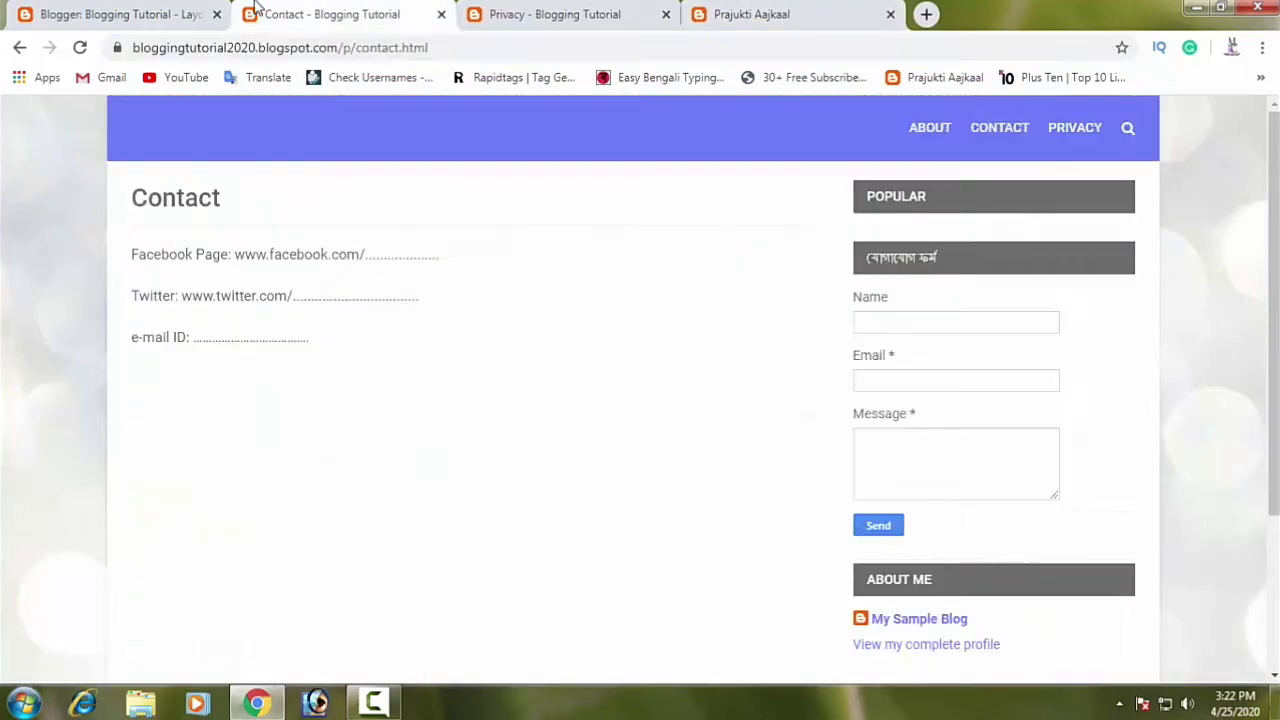
click(147, 12)
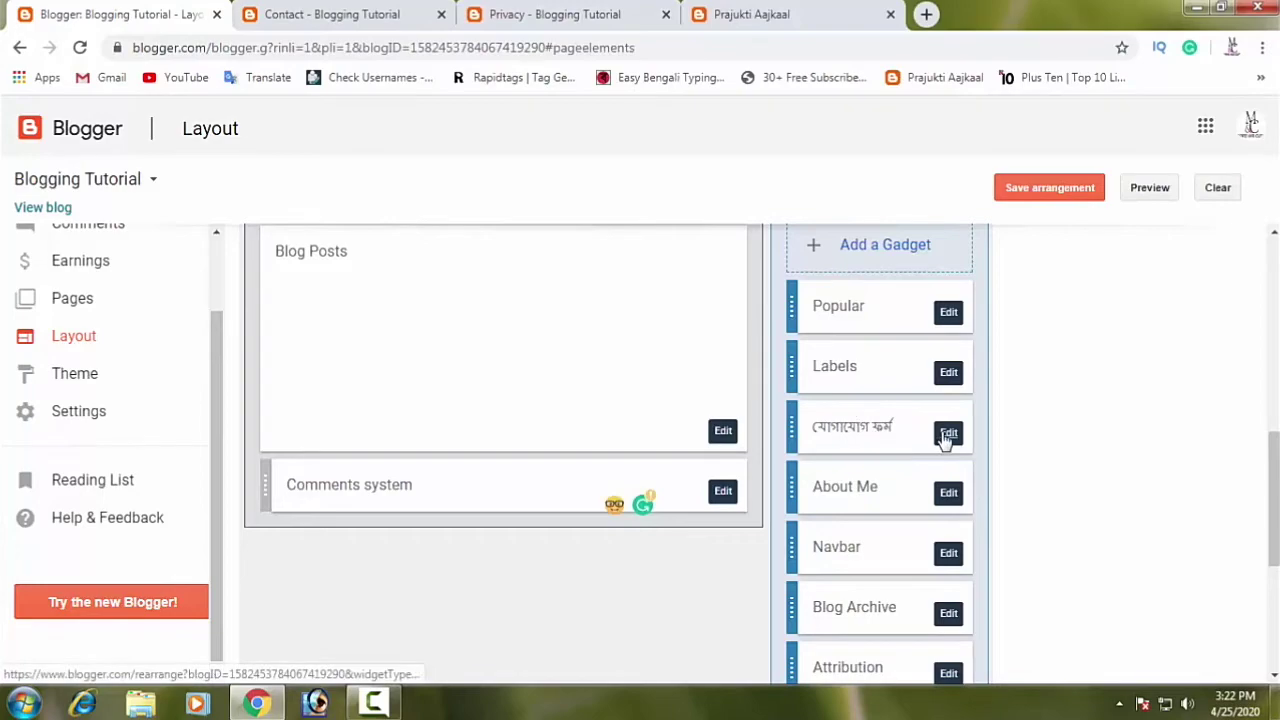
Step: Examine the name and message fields of the contact form in the Prajukti Aajkaal sidebar
click(740, 14)
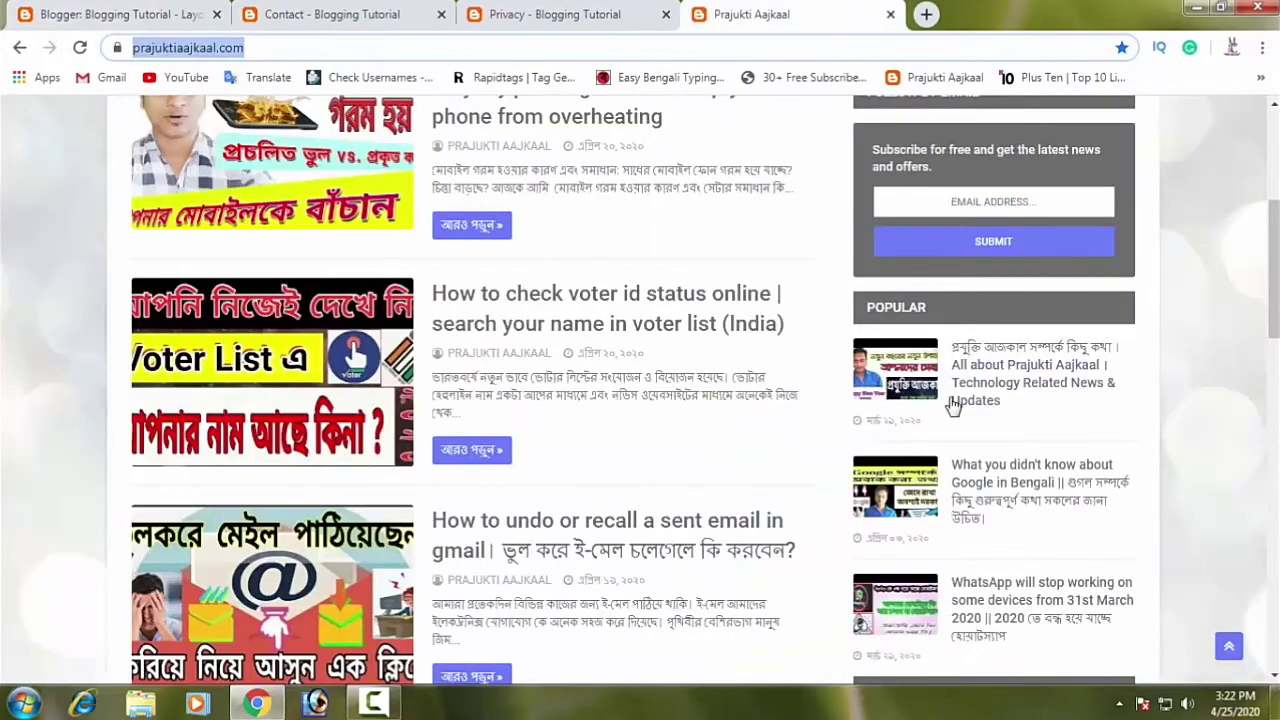
scroll(950, 400, down, 7)
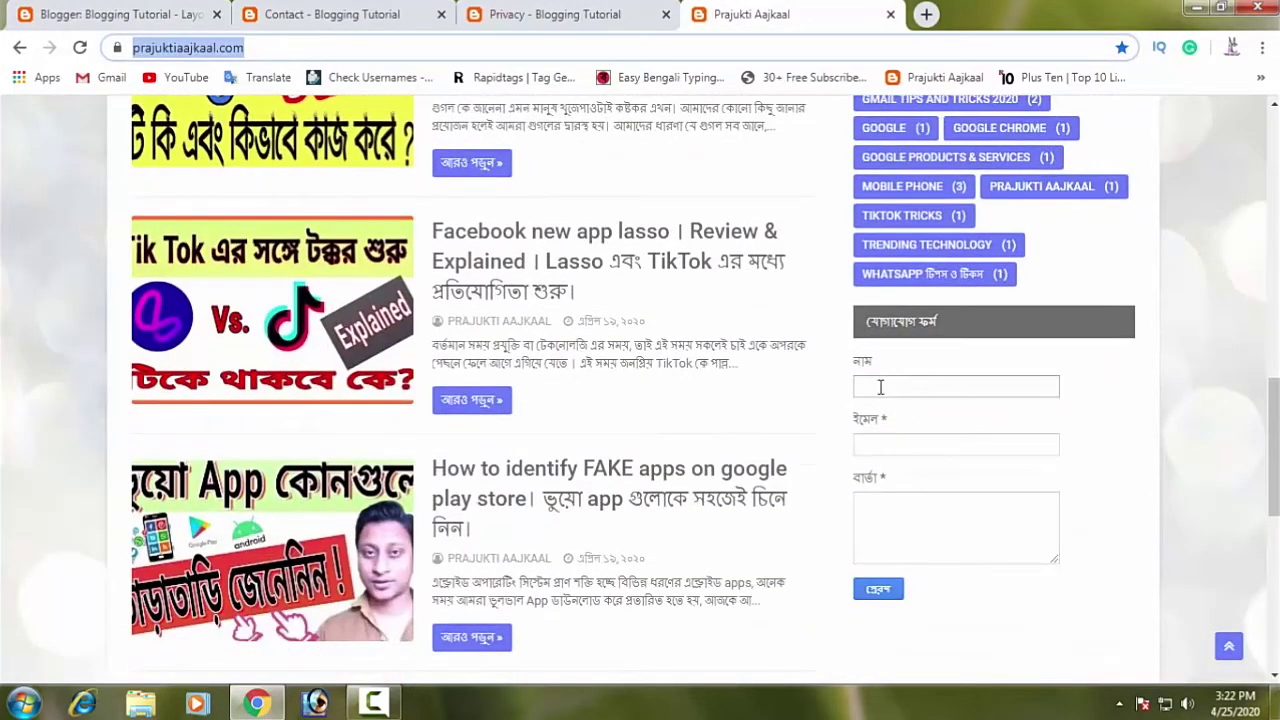
click(884, 382)
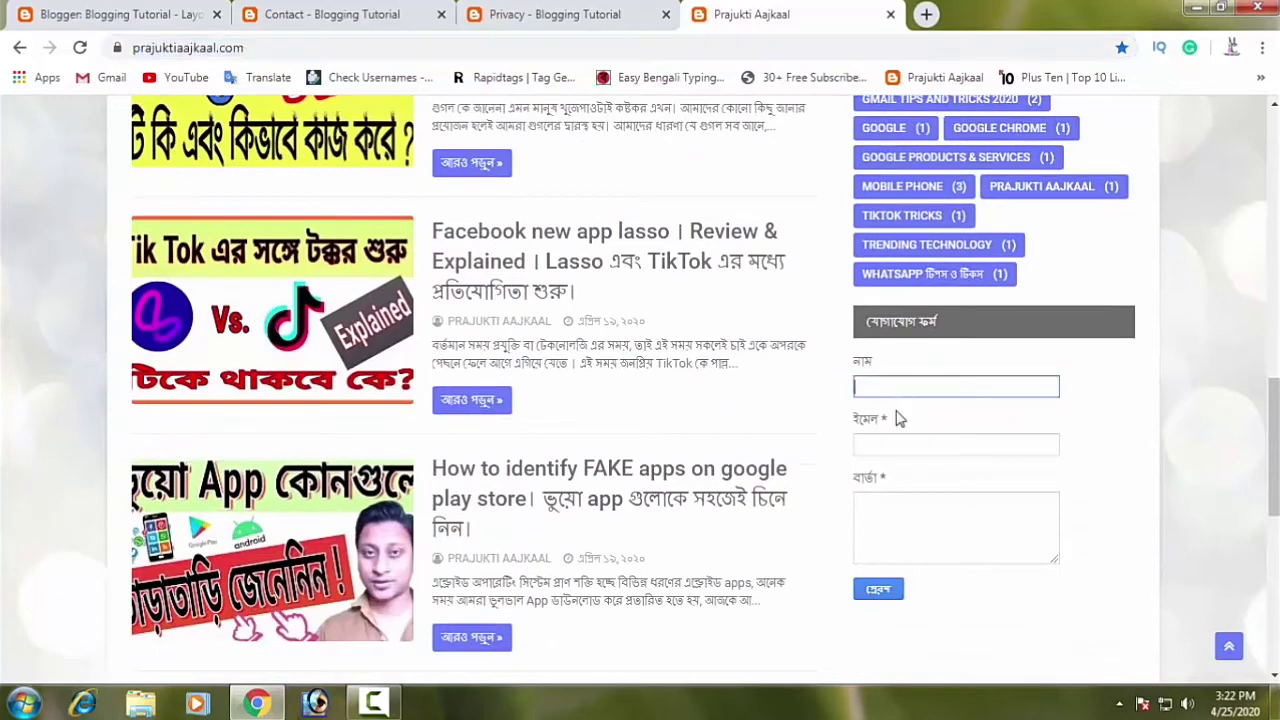
click(908, 543)
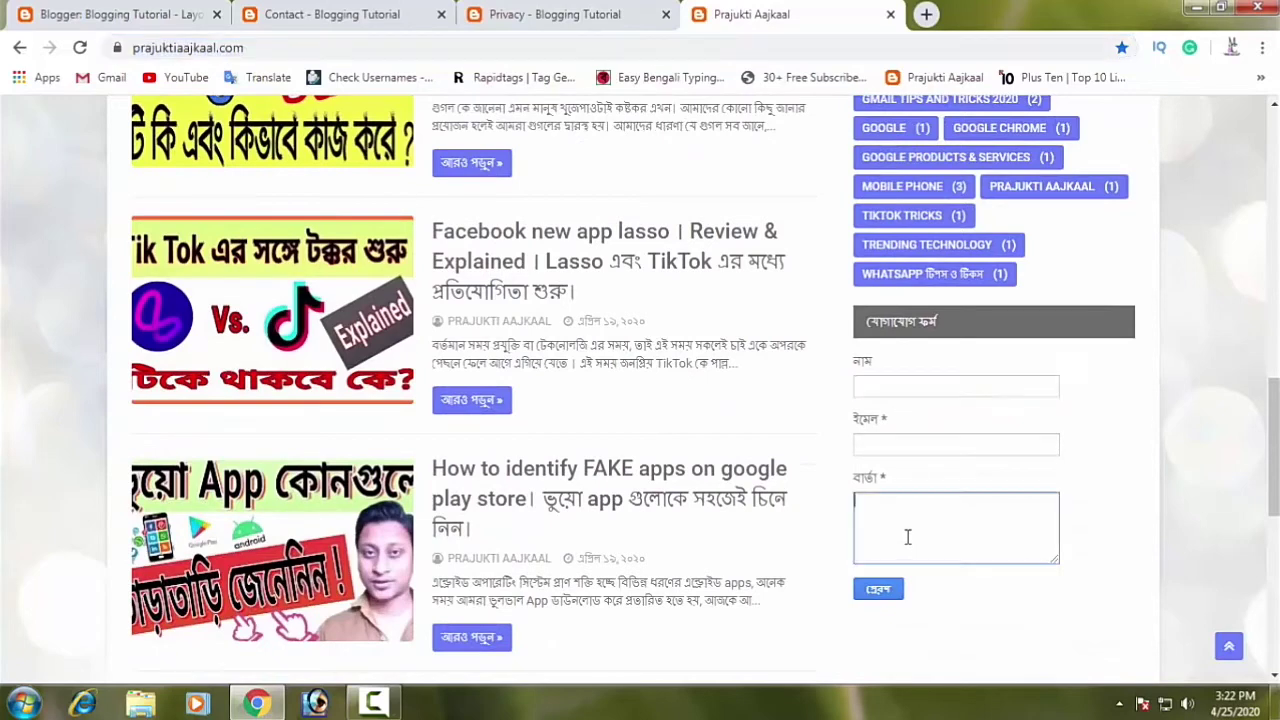
Step: Compare the layout's three footer sections and Social Footer with the footer of the Prajukti Aajkaal site
click(120, 12)
scroll(657, 283, down, 3)
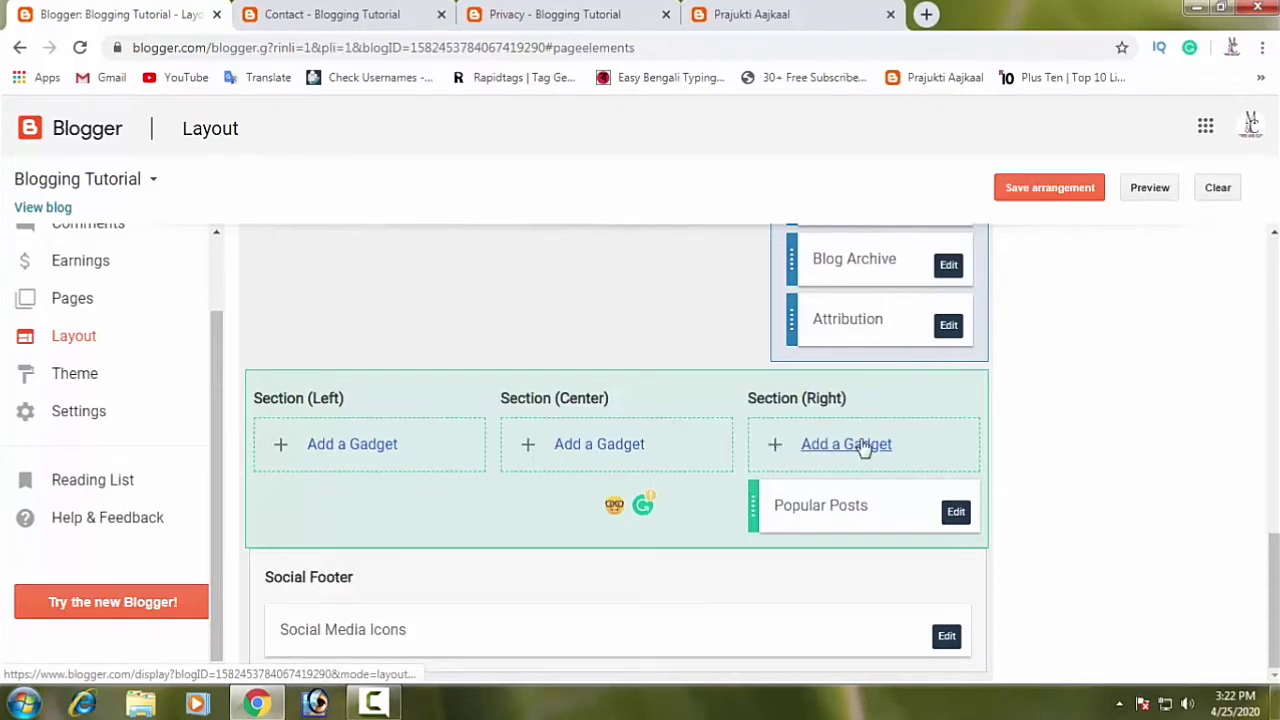
scroll(863, 449, up, 3)
scroll(858, 455, down, 3)
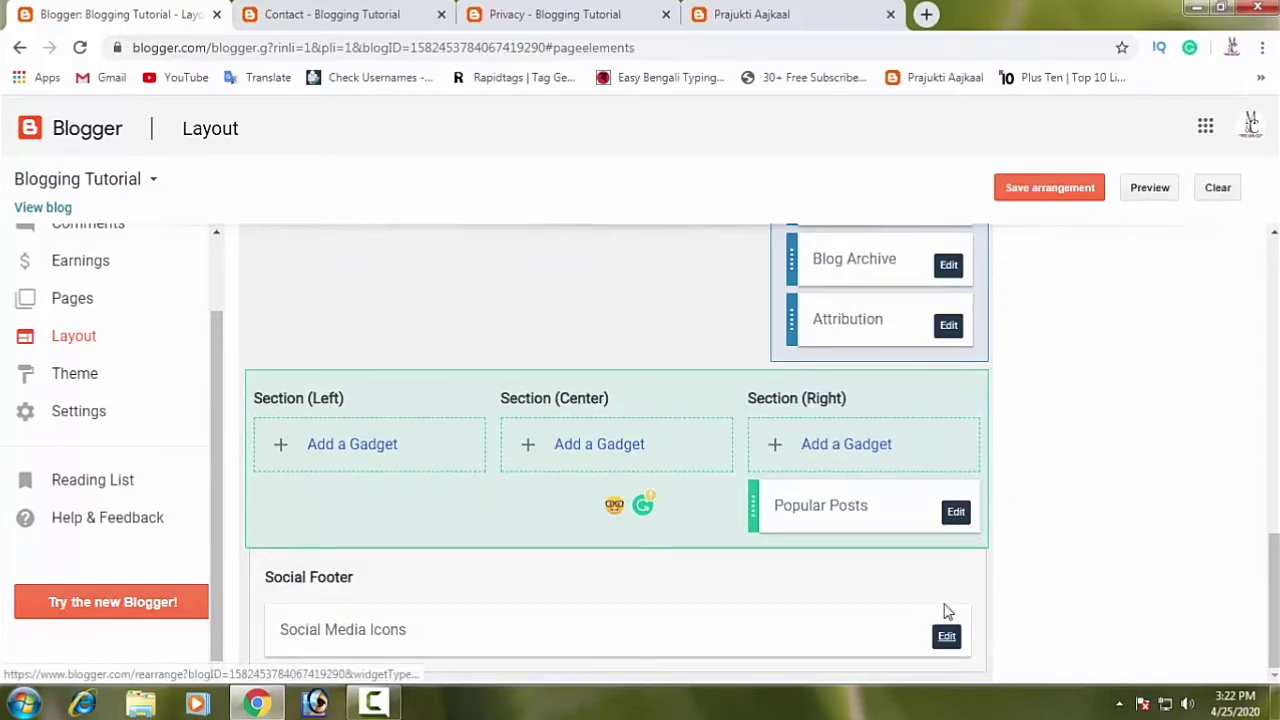
key(ctrl+4)
scroll(929, 471, down, 10)
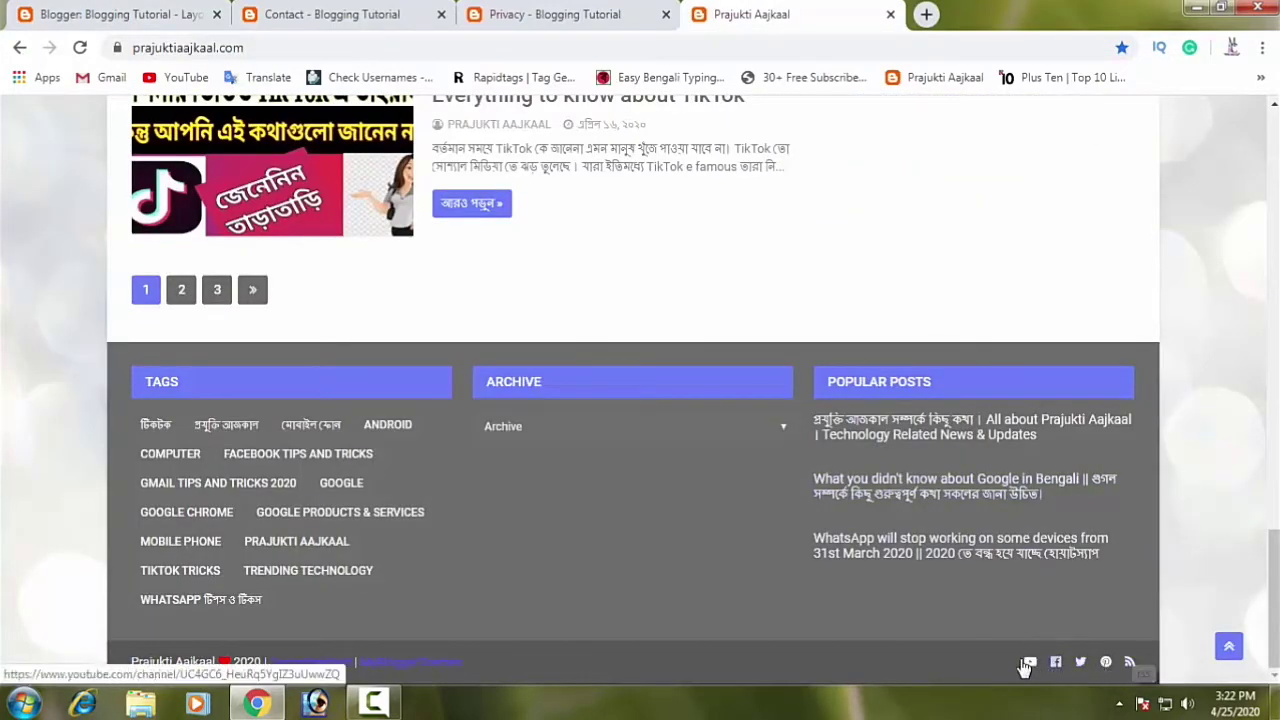
click(137, 17)
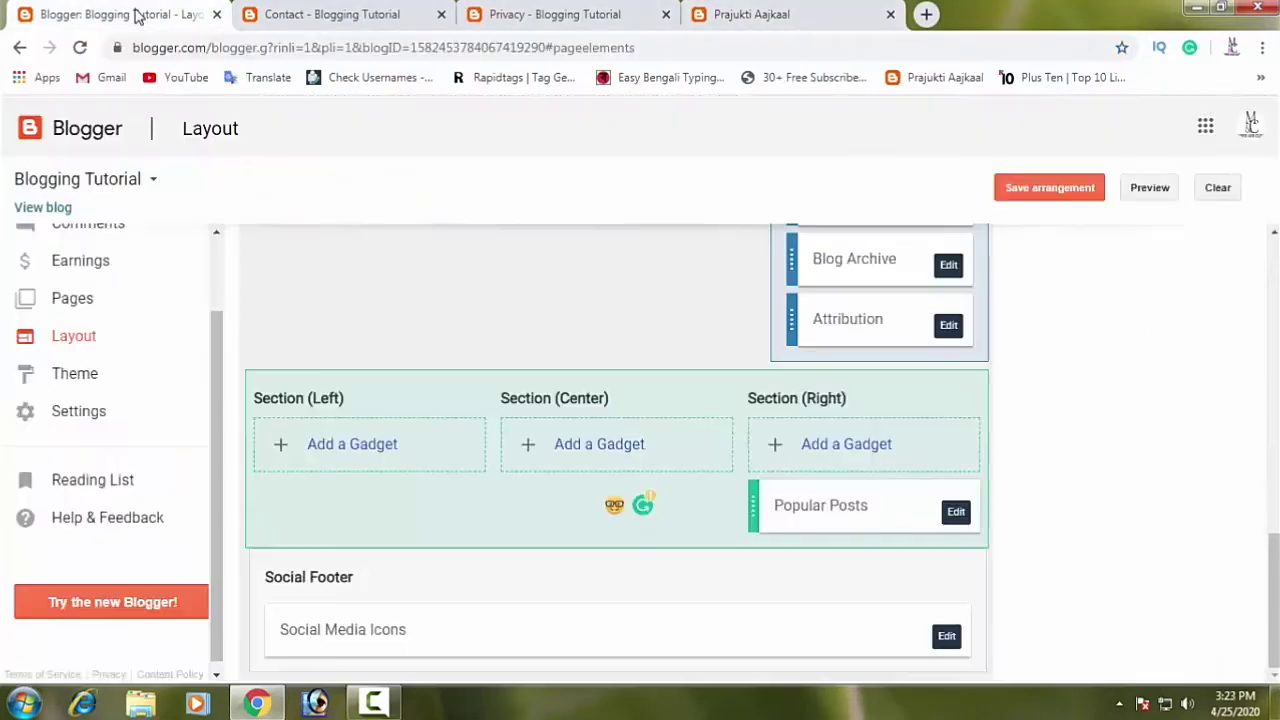
scroll(191, 363, down, 1)
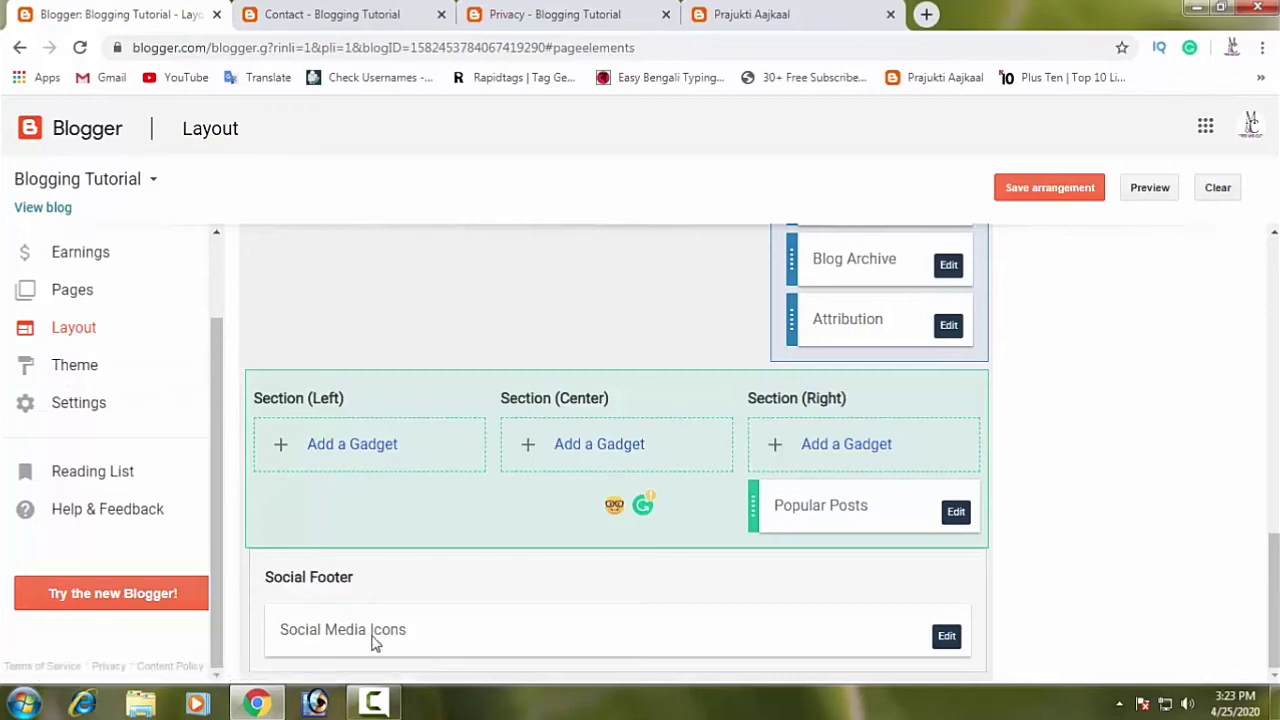
click(946, 637)
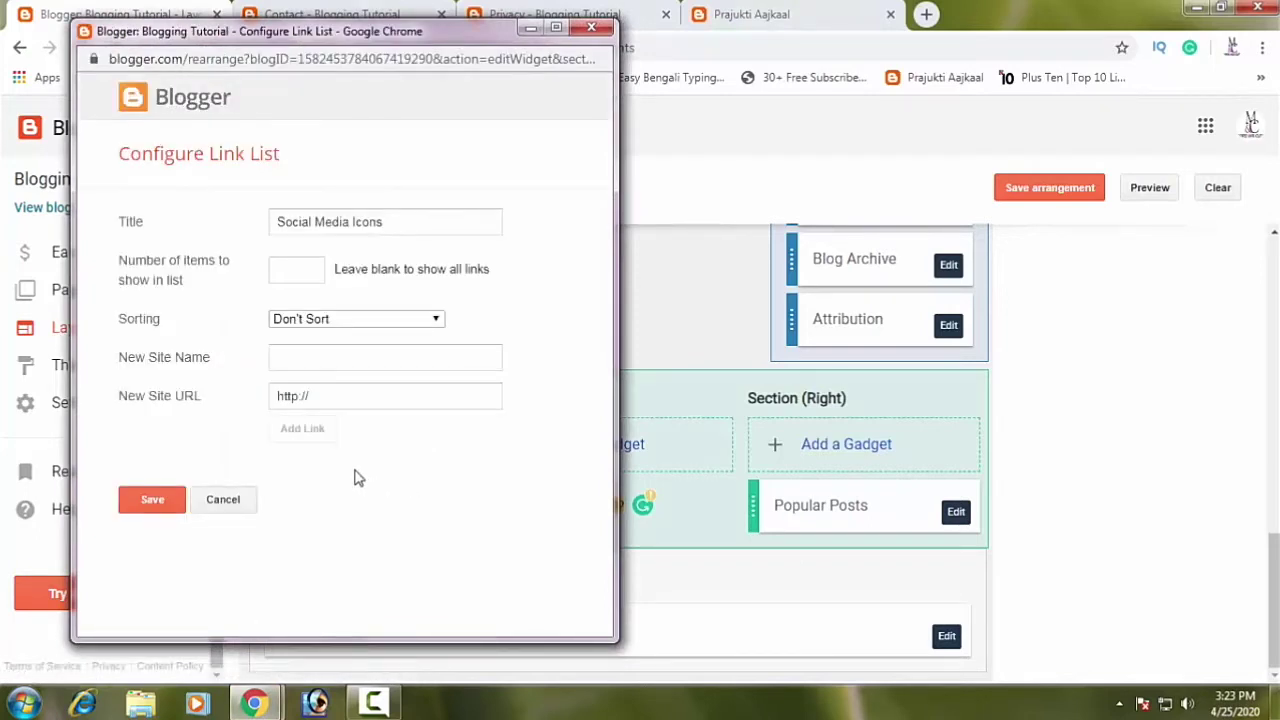
click(308, 357)
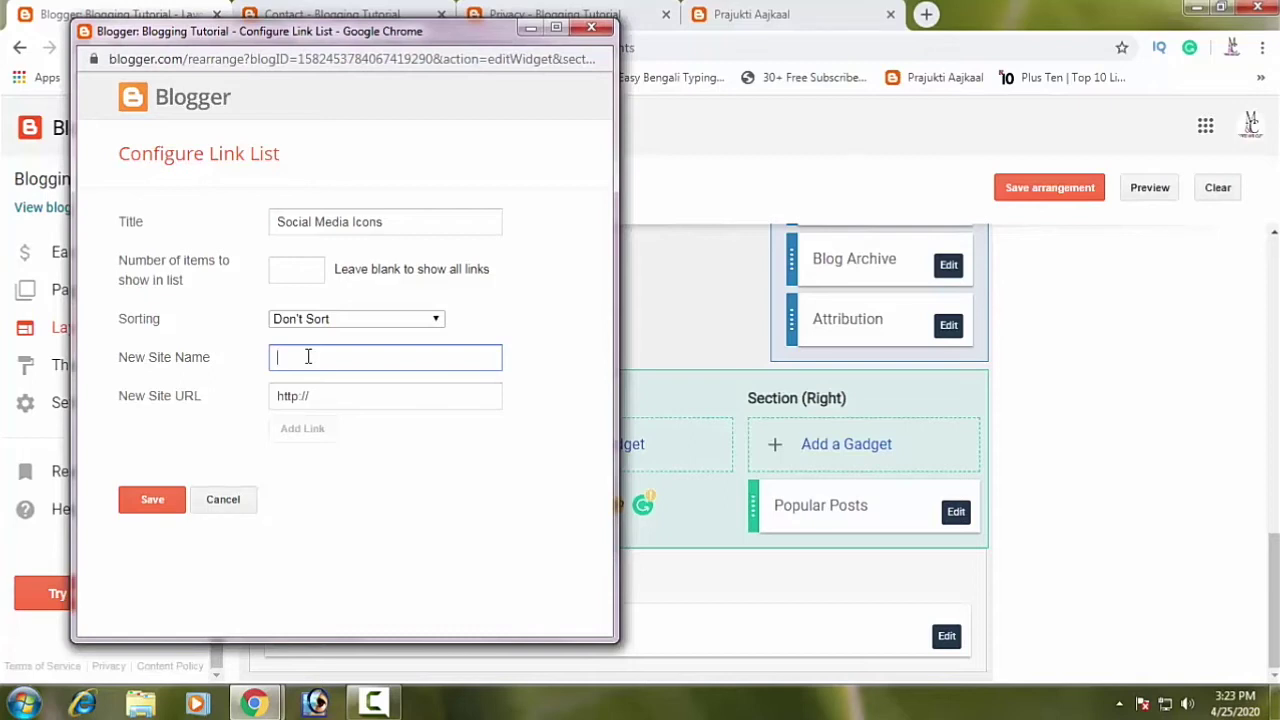
text(facebook)
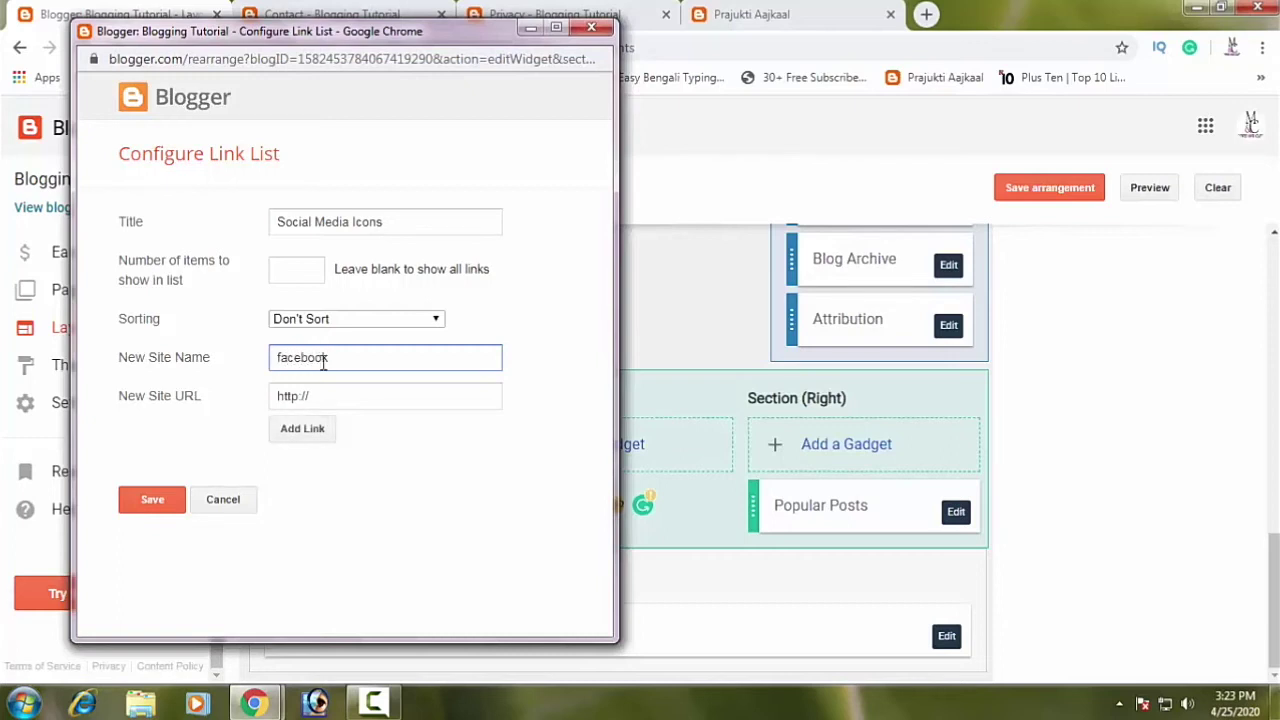
click(347, 398)
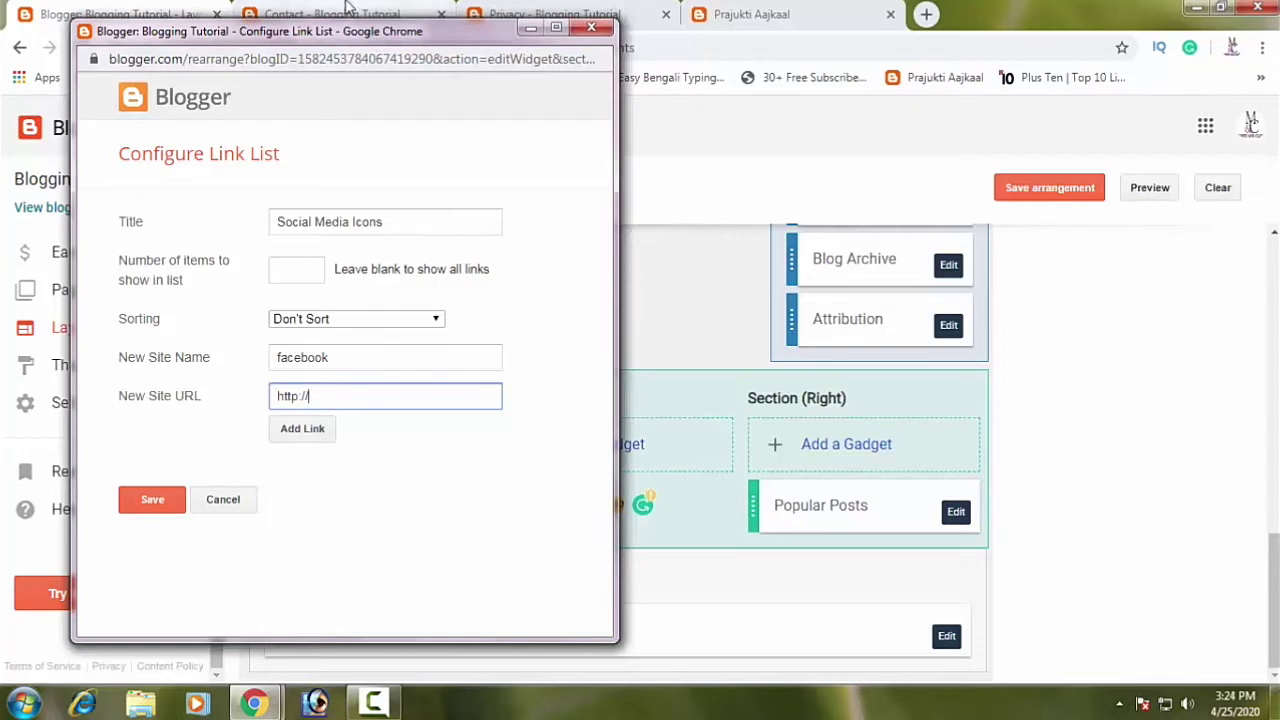
click(306, 428)
click(298, 356)
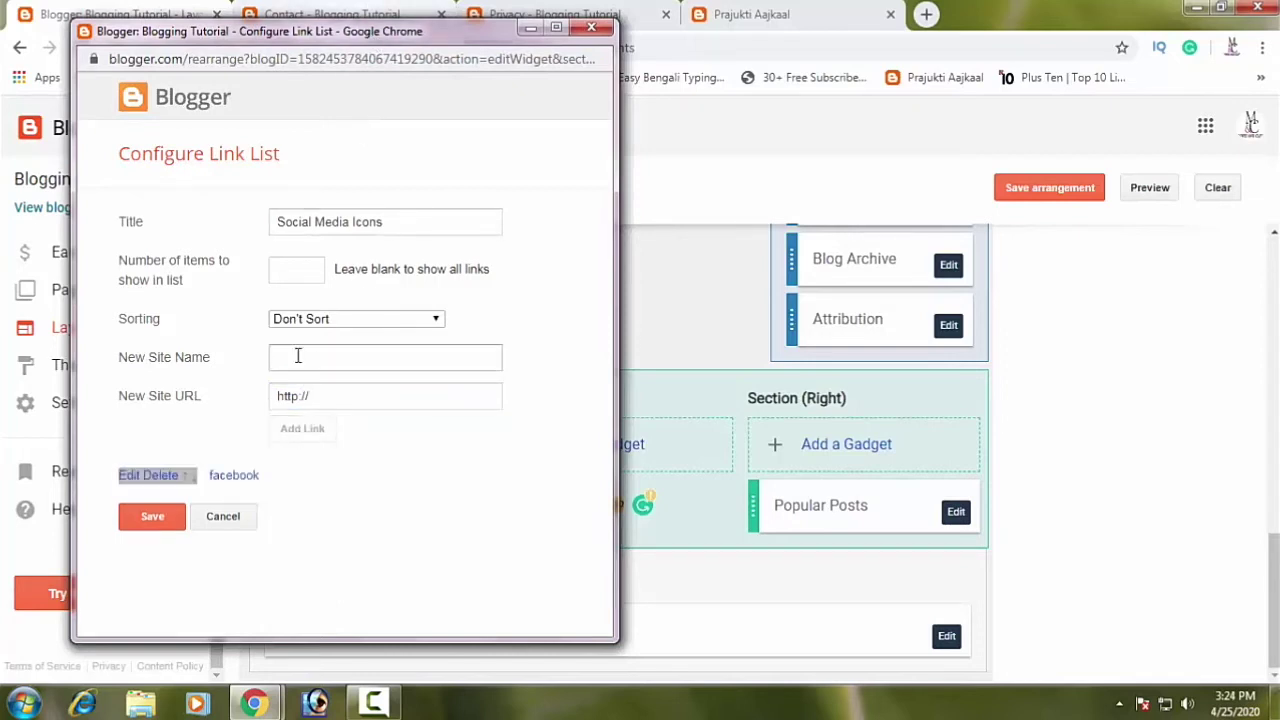
click(298, 356)
text(twitter)
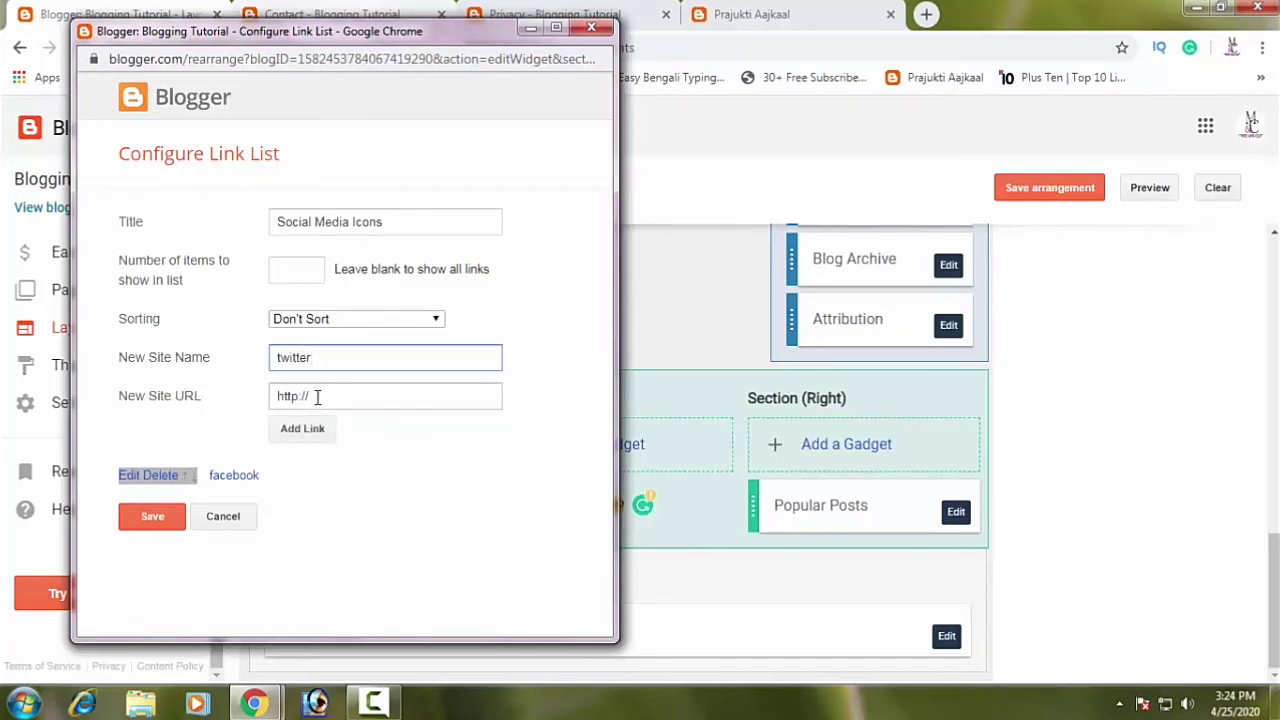
click(318, 397)
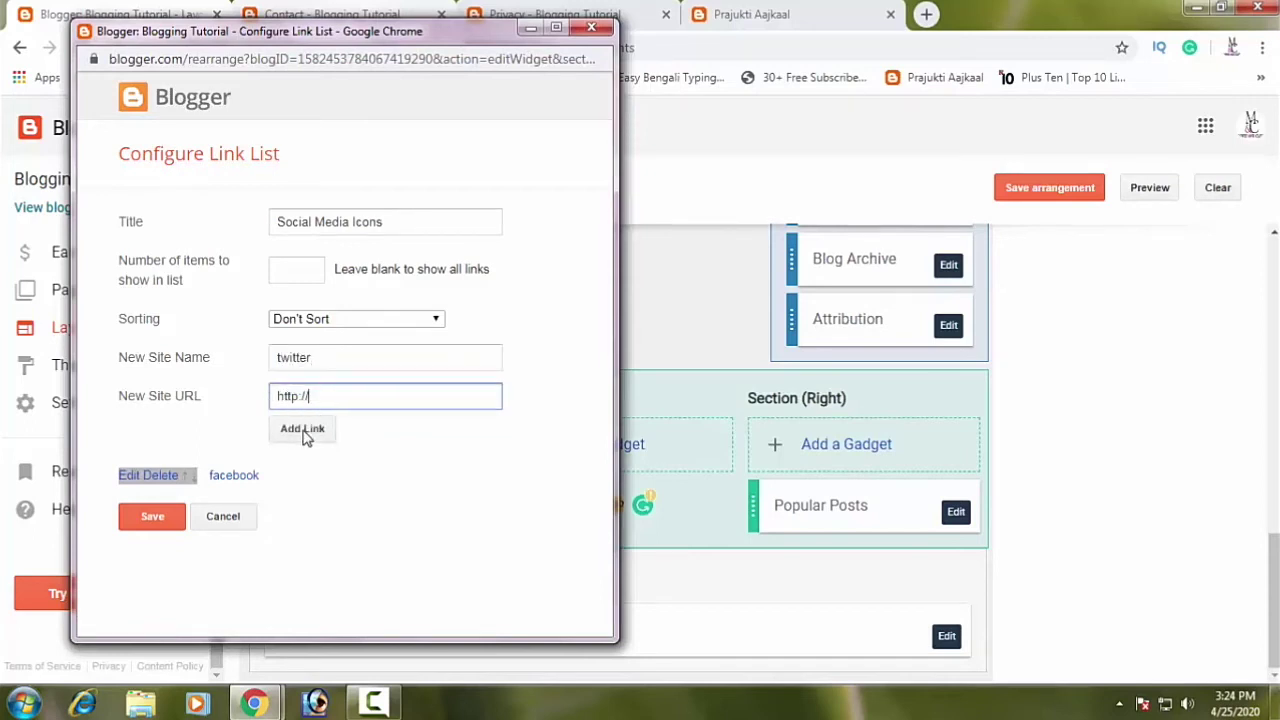
click(305, 437)
click(305, 357)
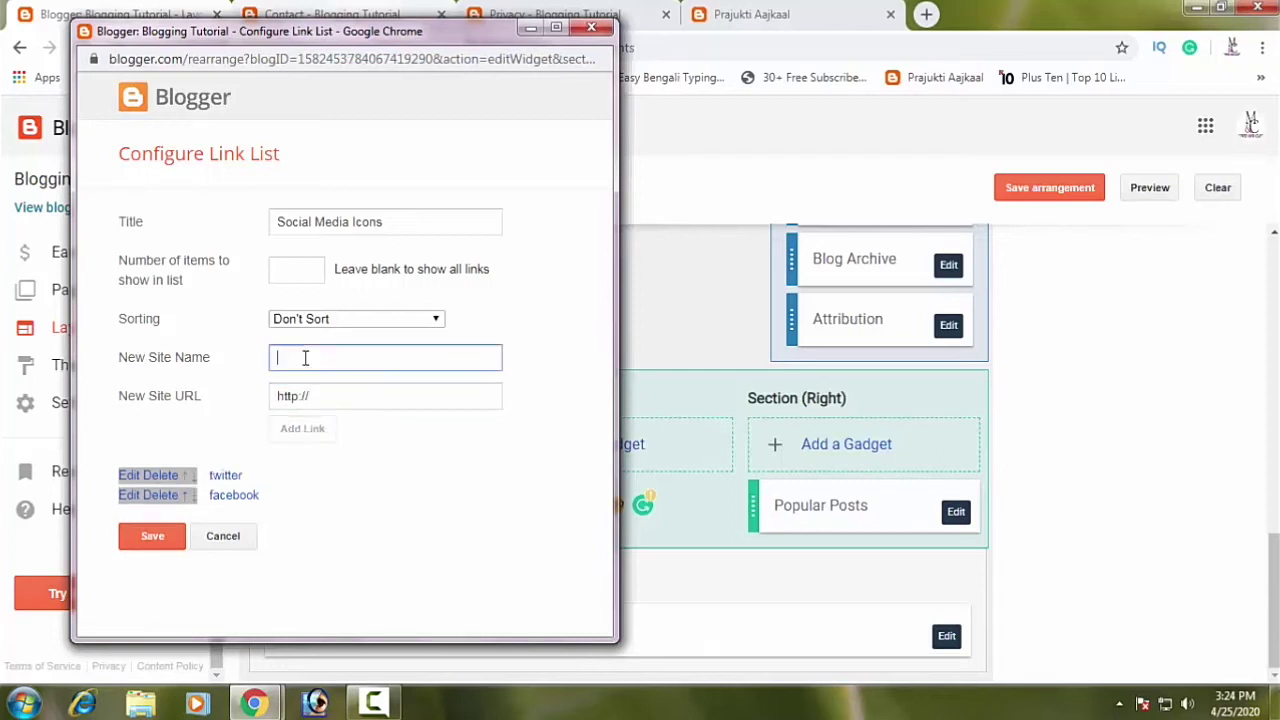
text(pinterest)
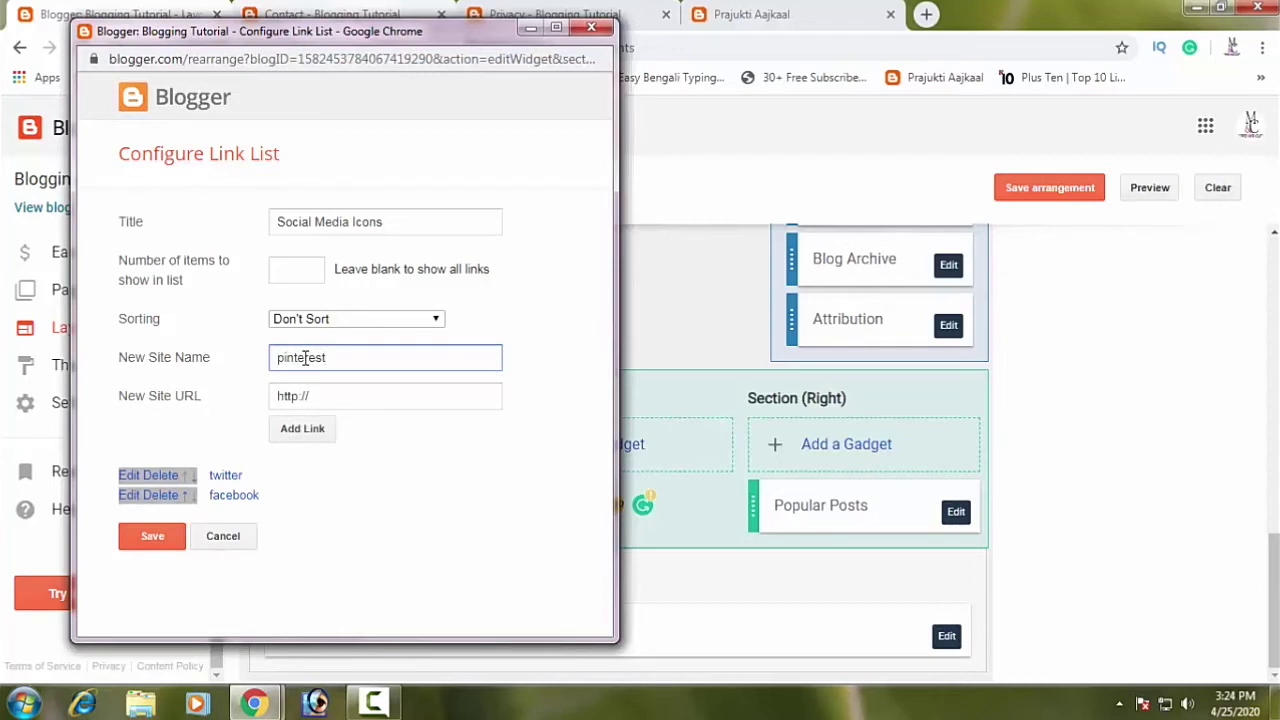
click(347, 398)
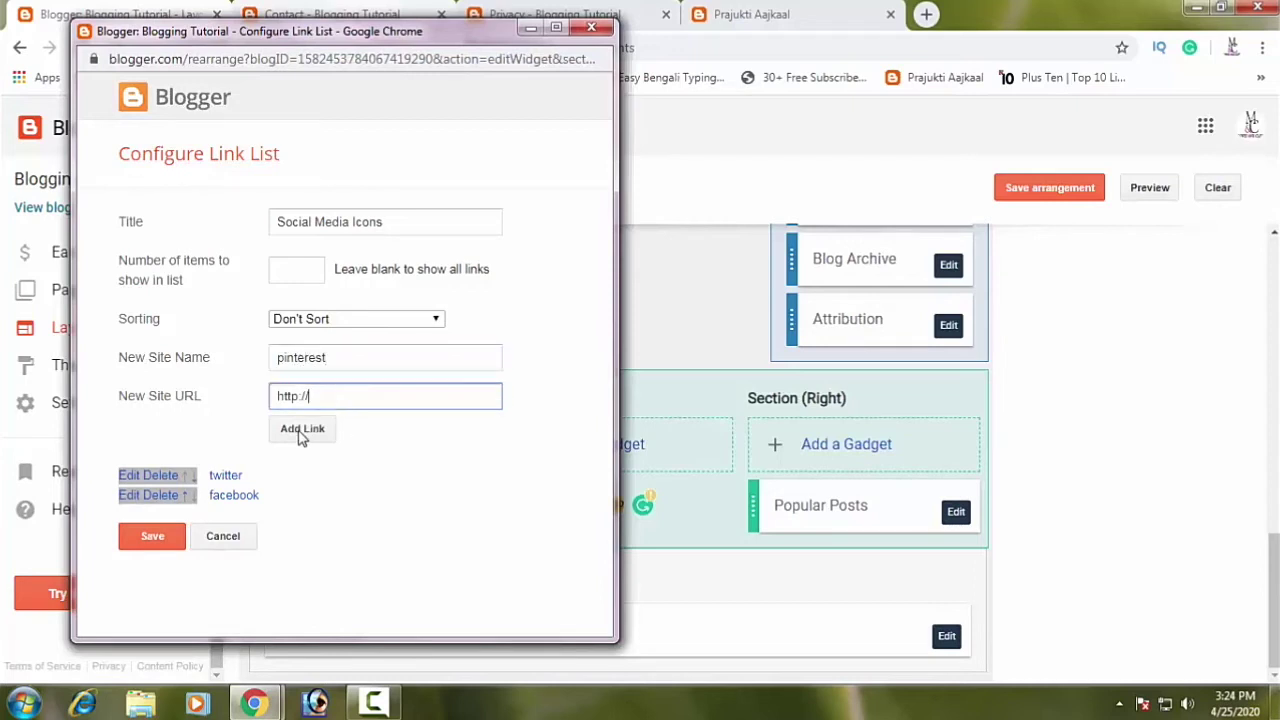
click(302, 430)
click(331, 360)
click(331, 357)
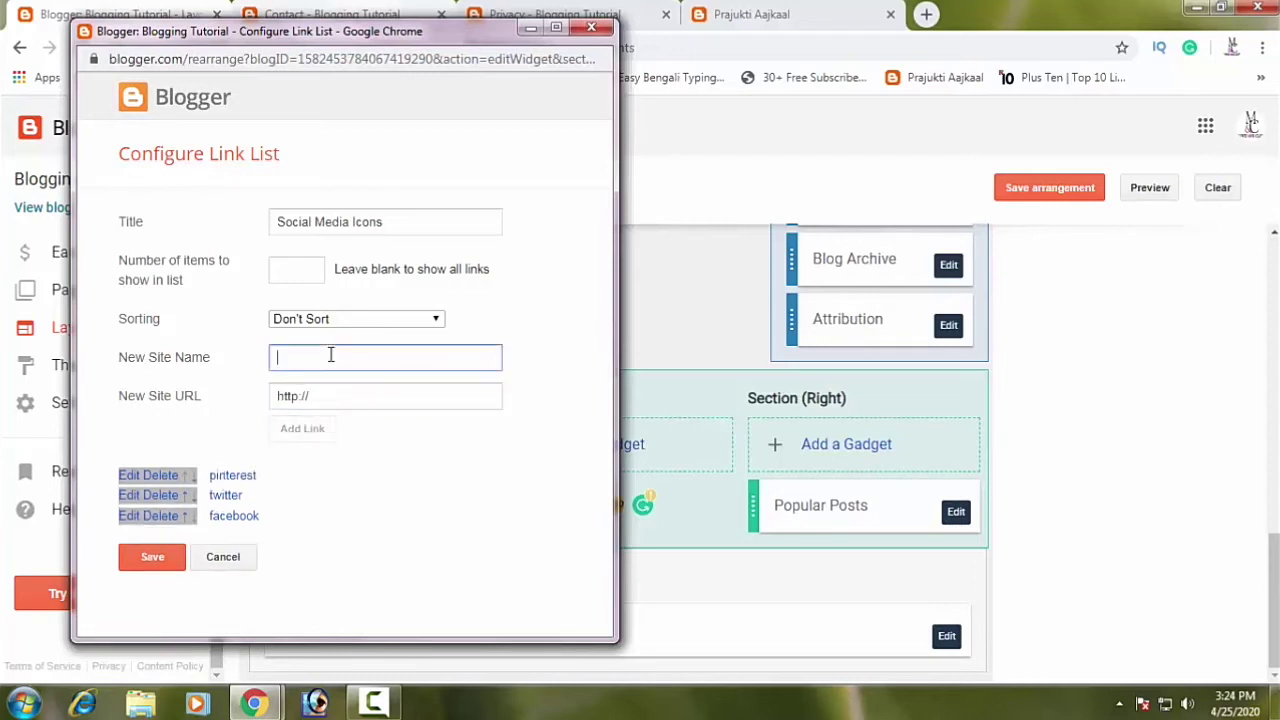
text(instagram)
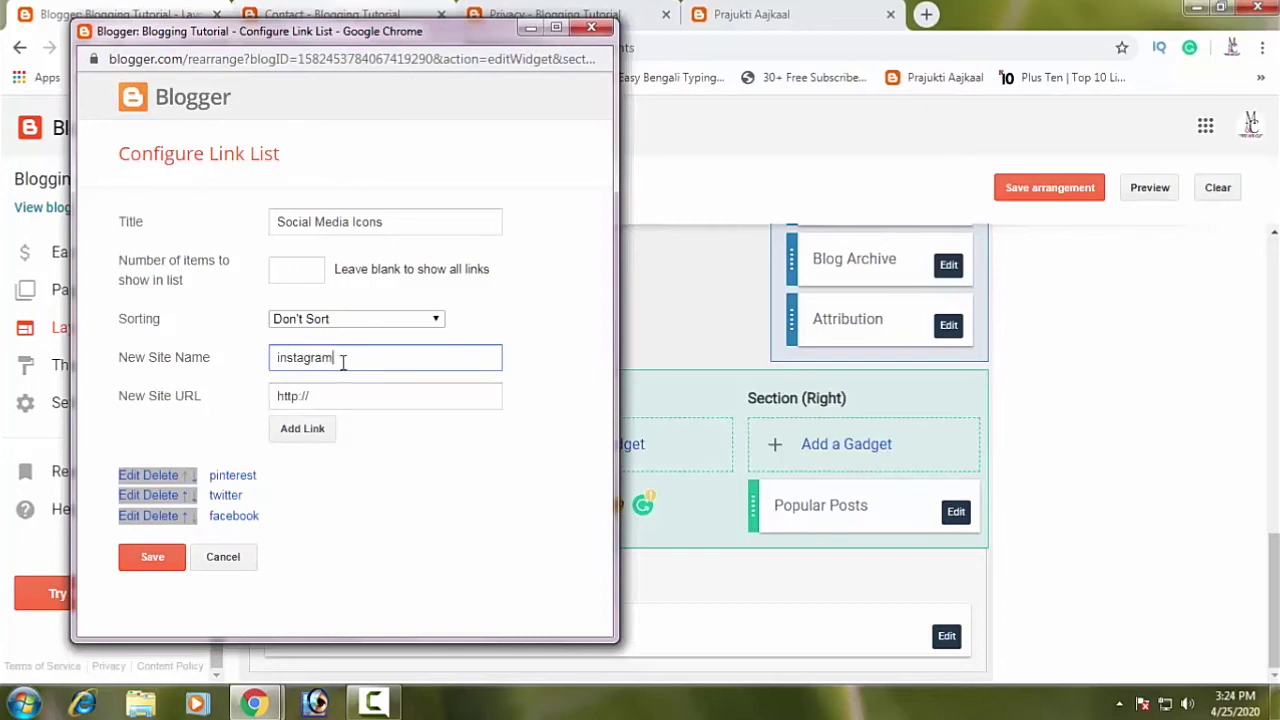
click(320, 393)
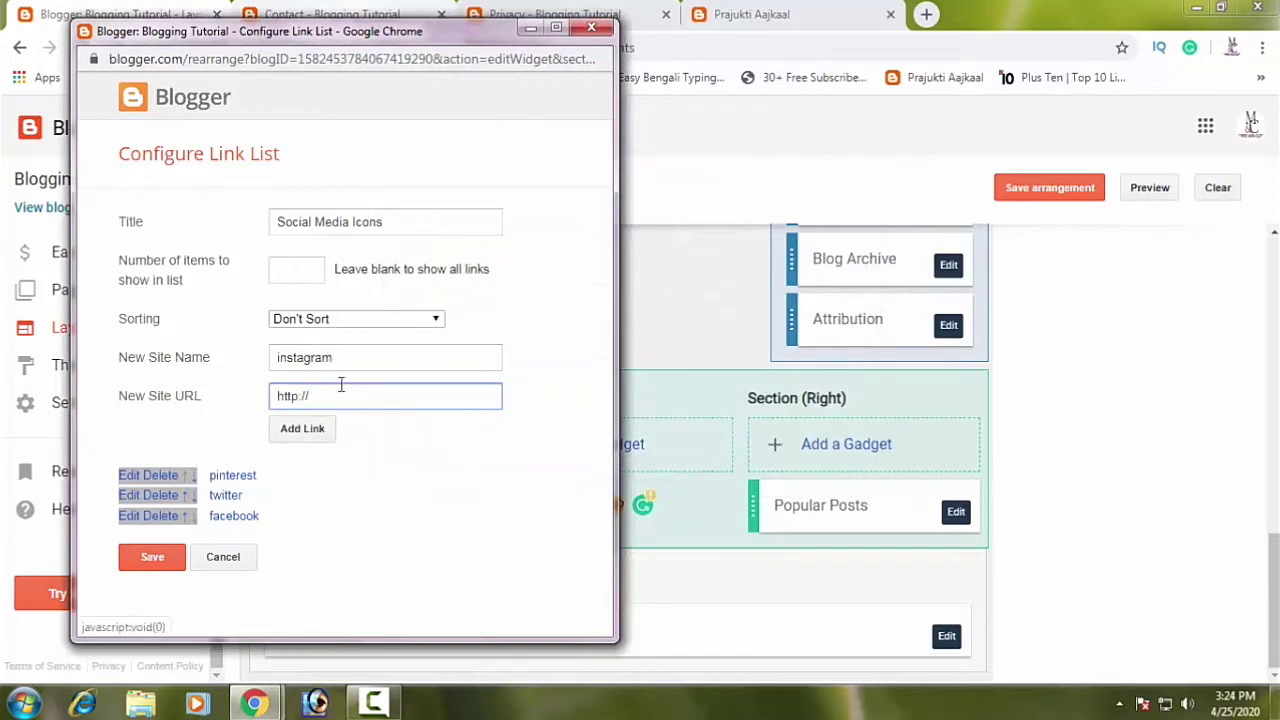
click(299, 430)
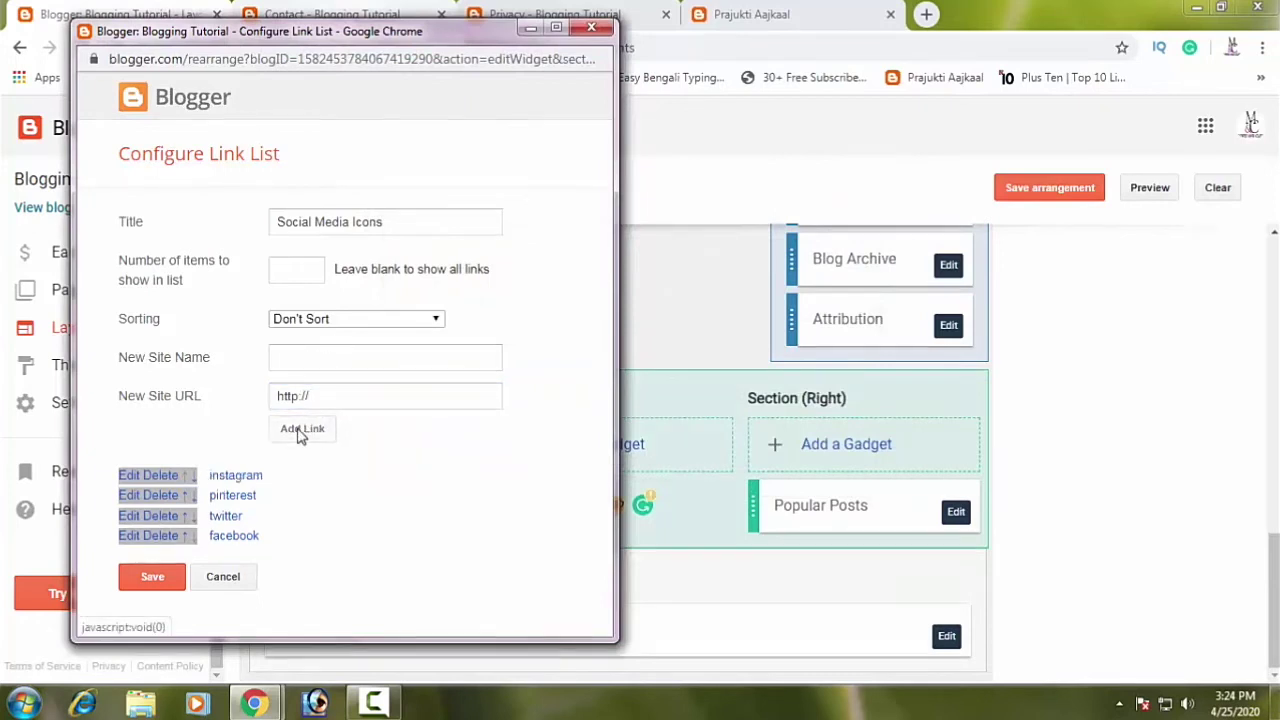
click(151, 590)
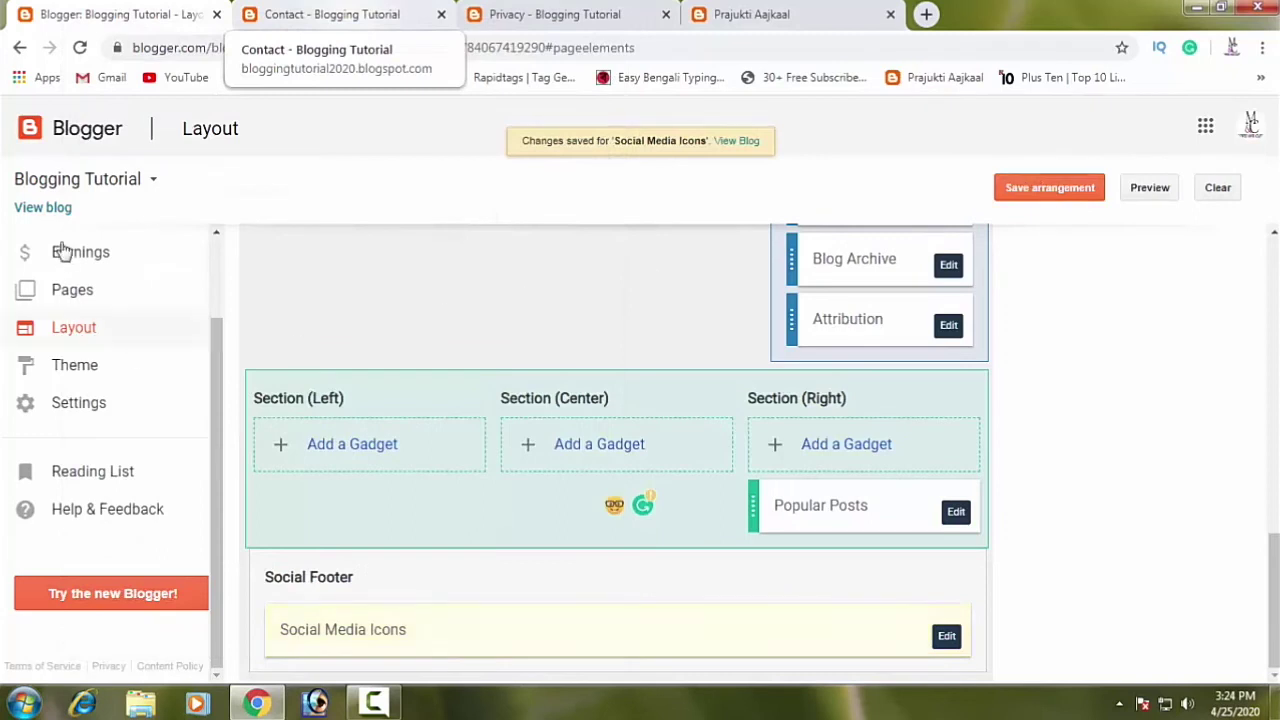
Step: Reload the blog's Contact page, examine the social media icons in its footer, and return to the Blogger layout
click(335, 14)
click(85, 56)
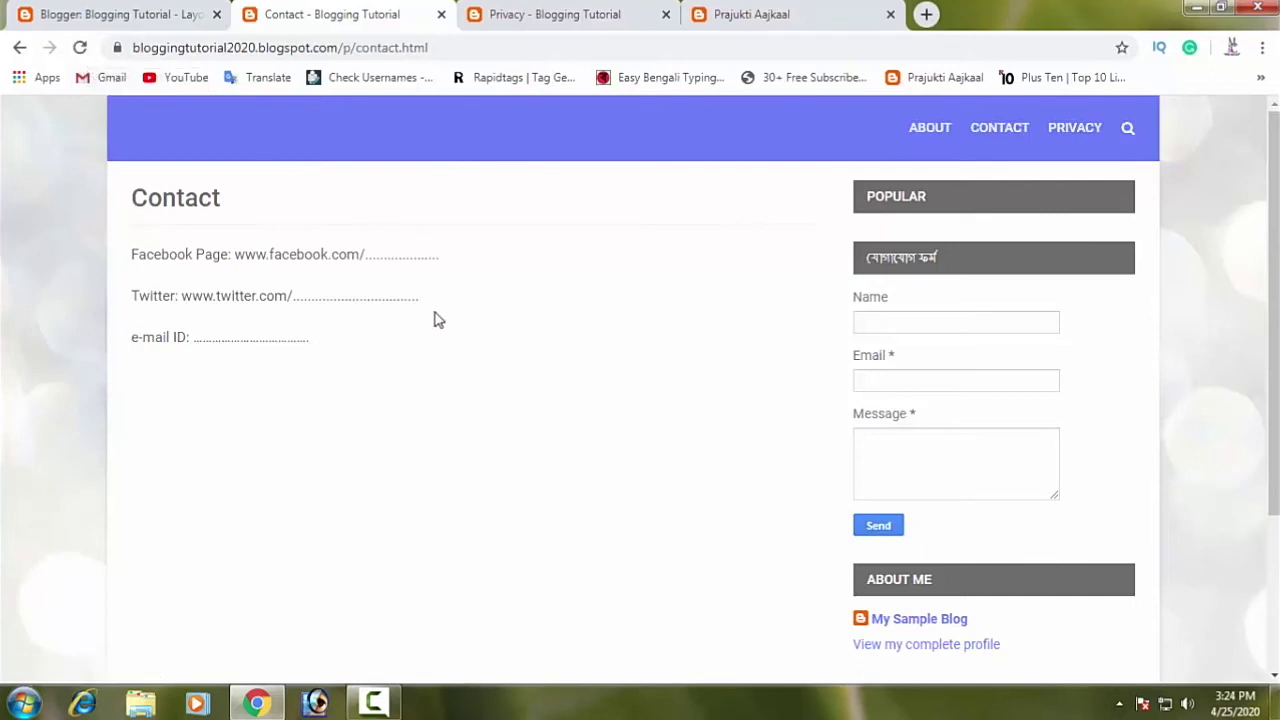
scroll(437, 340, down, 3)
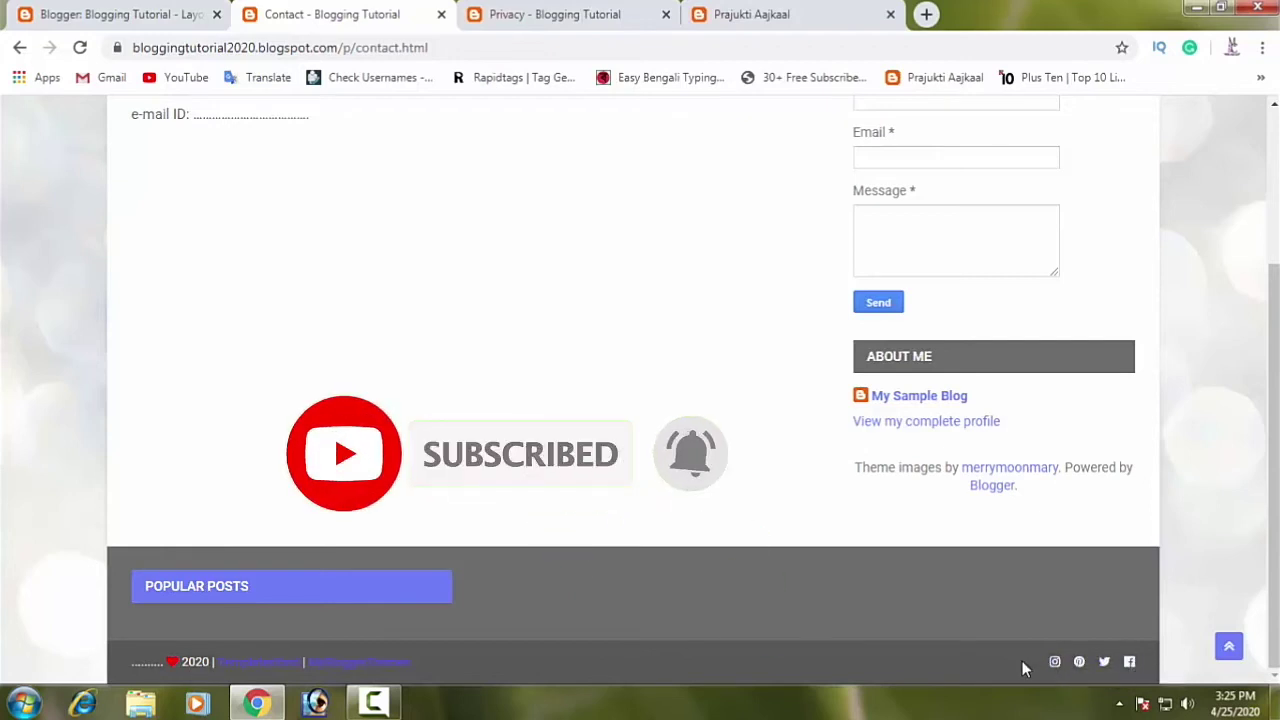
key(F5)
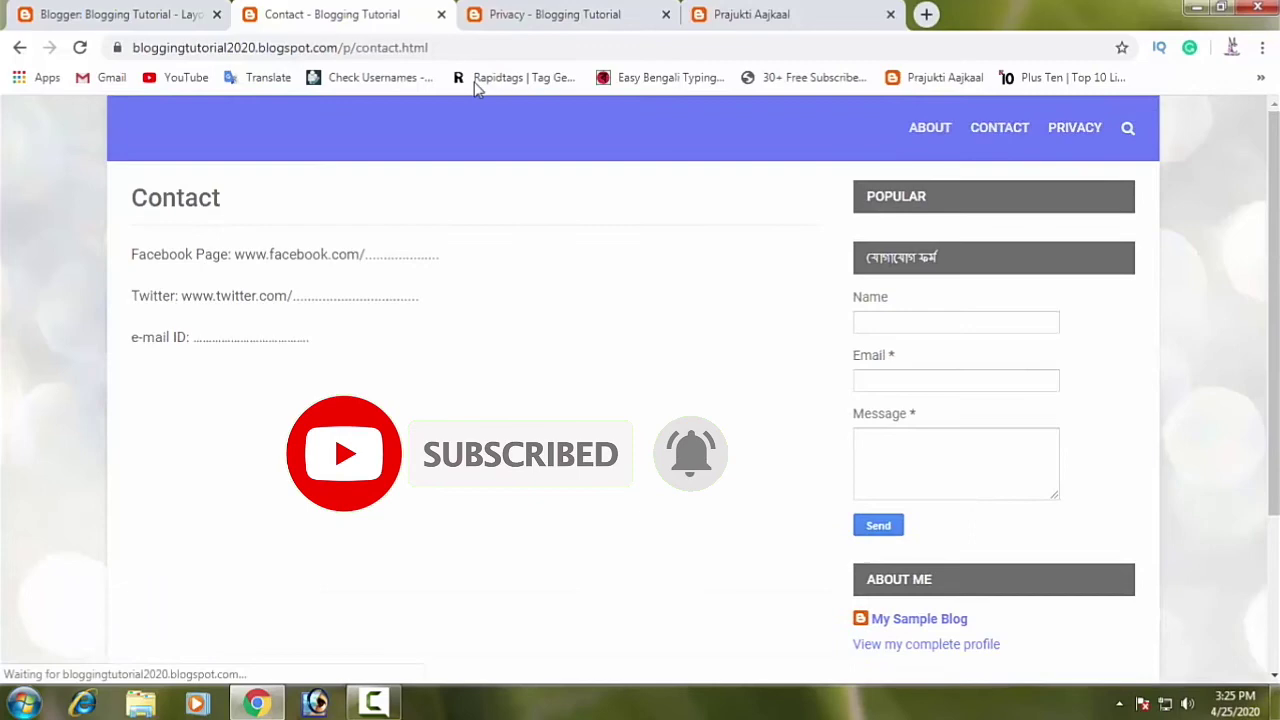
click(125, 14)
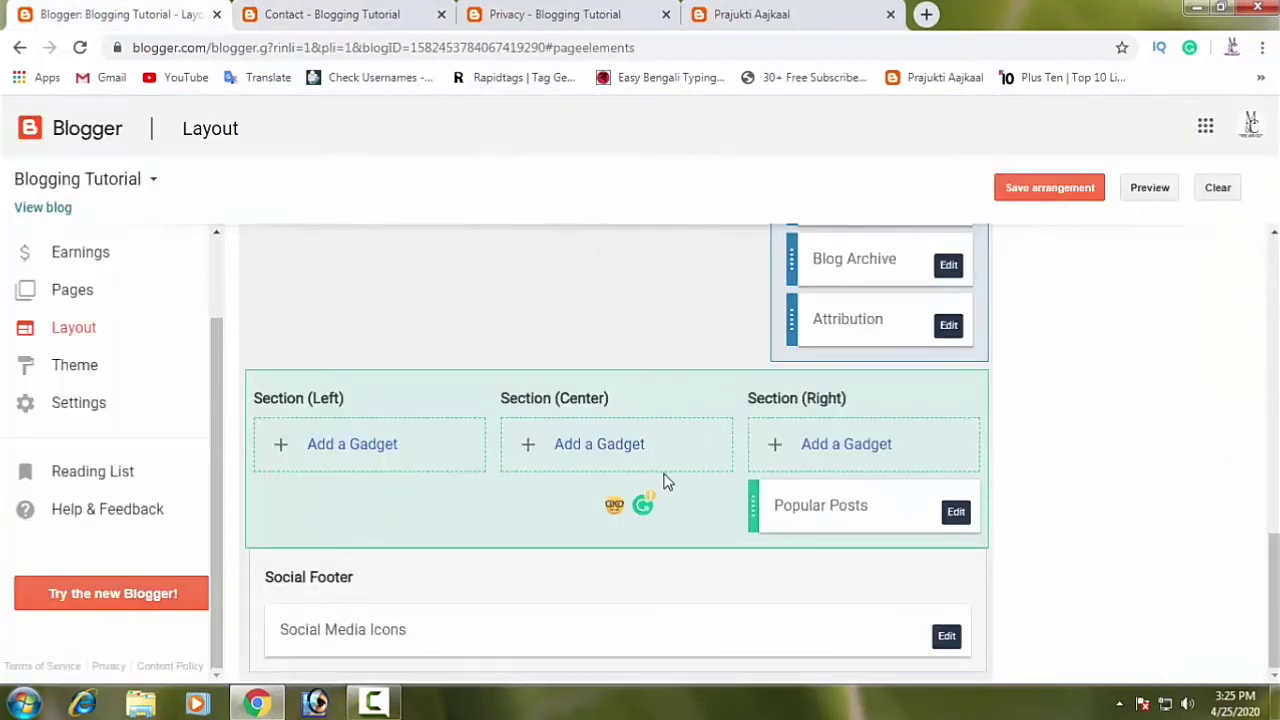